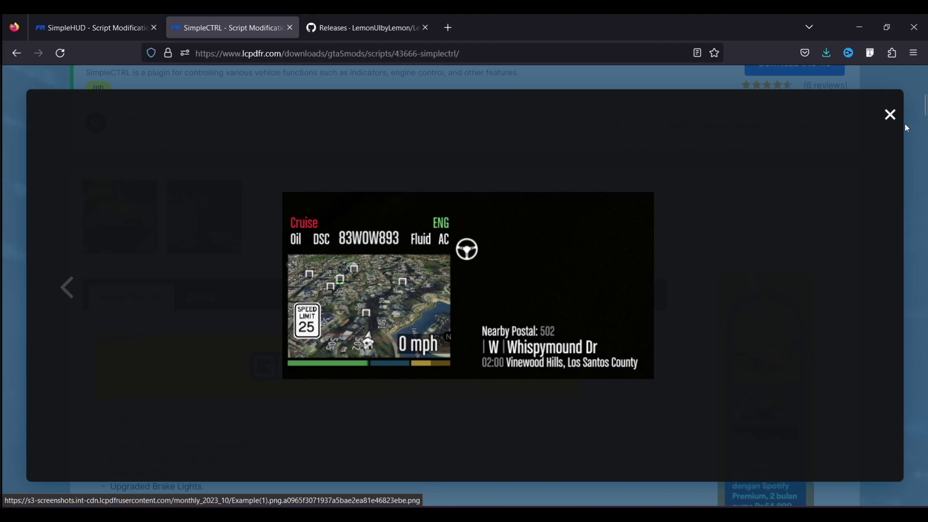
Close the image preview and review the SimpleHUD page and the LemonUI v1.10 release with its assets on GitHub.
click(890, 115)
click(97, 27)
scroll(227, 252, down, 2)
click(282, 27)
click(390, 27)
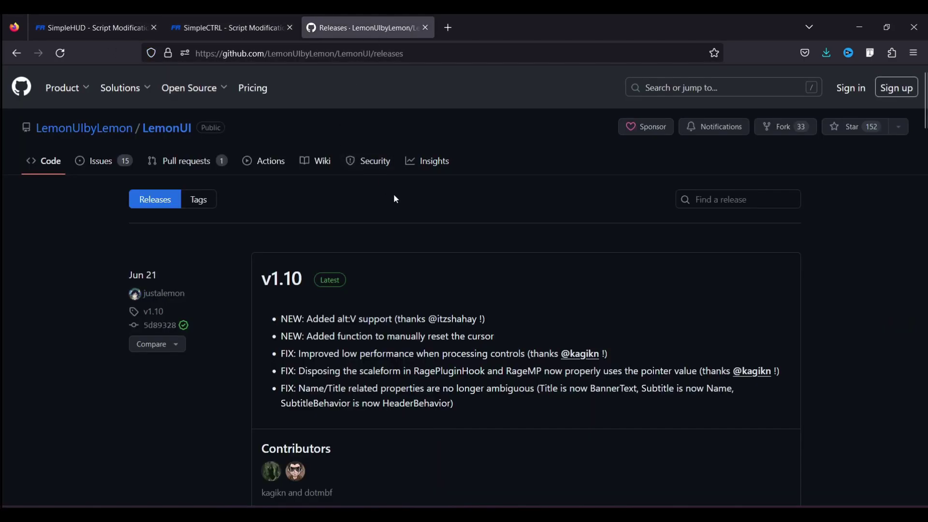
scroll(382, 292, down, 3)
scroll(418, 313, up, 3)
scroll(440, 288, down, 1)
scroll(373, 242, up, 1)
scroll(339, 288, down, 1)
scroll(339, 289, down, 2)
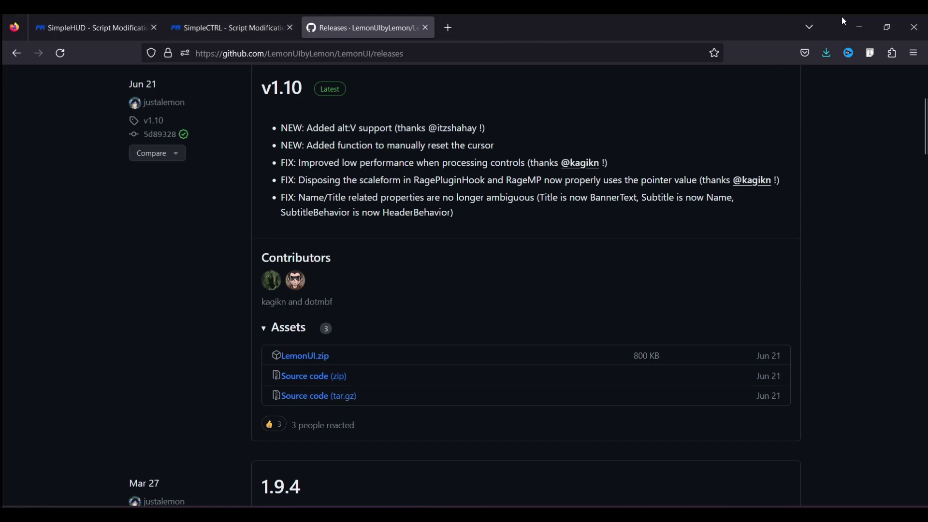
Minimize the browser, open OpenIV for the Windows version of Grand Theft Auto V, and enable edit mode.
click(860, 28)
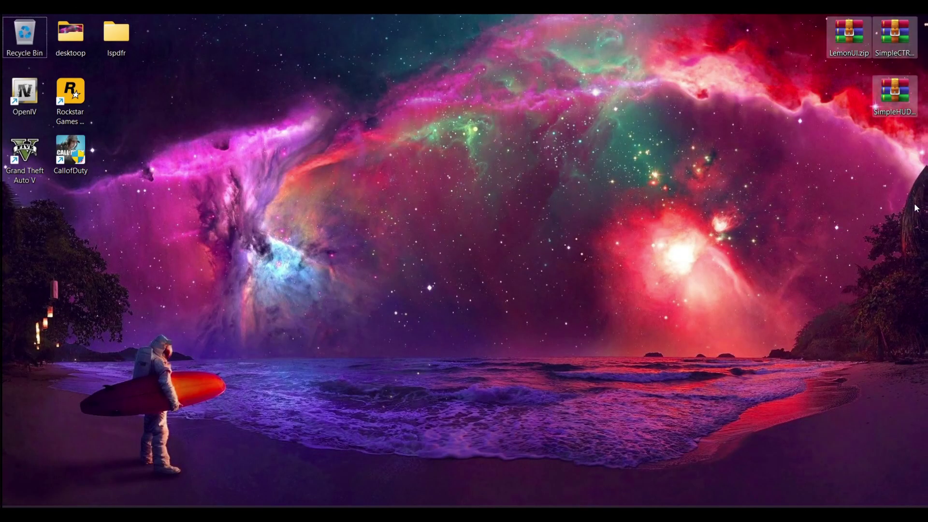
click(893, 205)
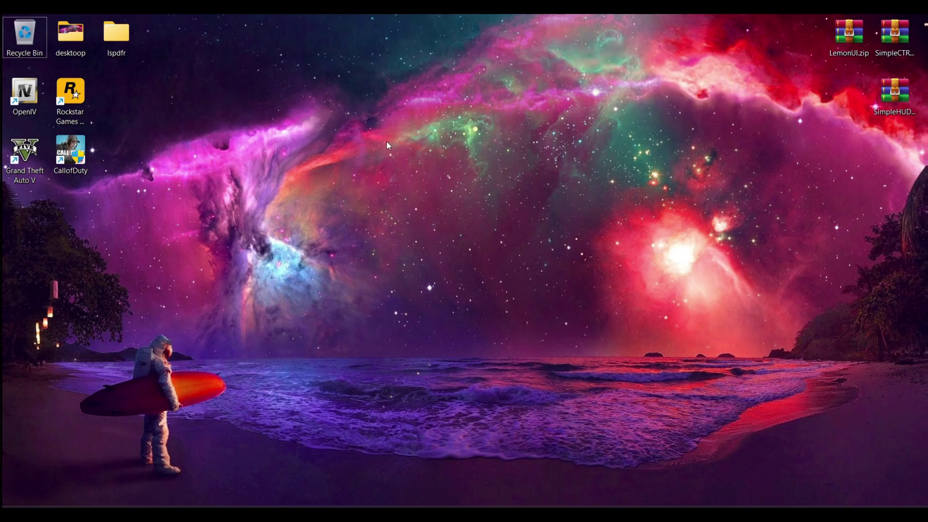
double_click(36, 98)
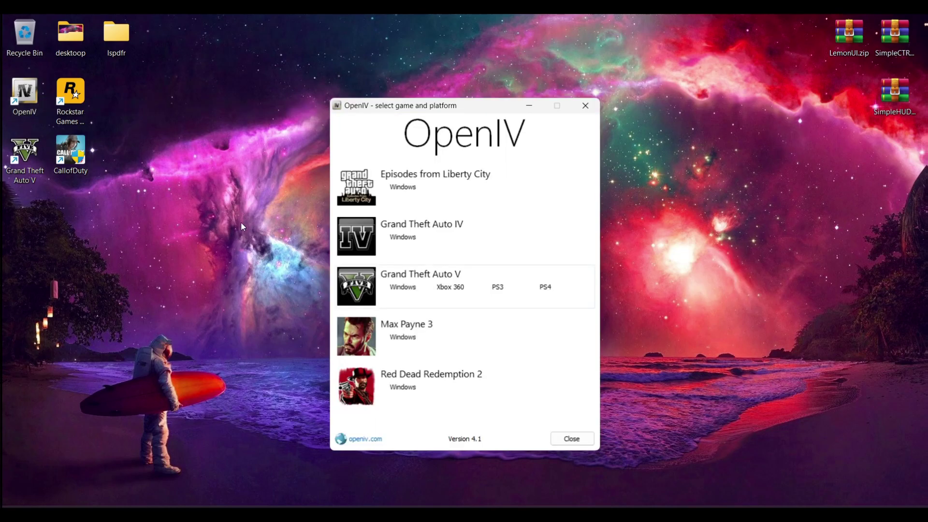
click(396, 284)
drag(554, 63, 334, 28)
click(319, 52)
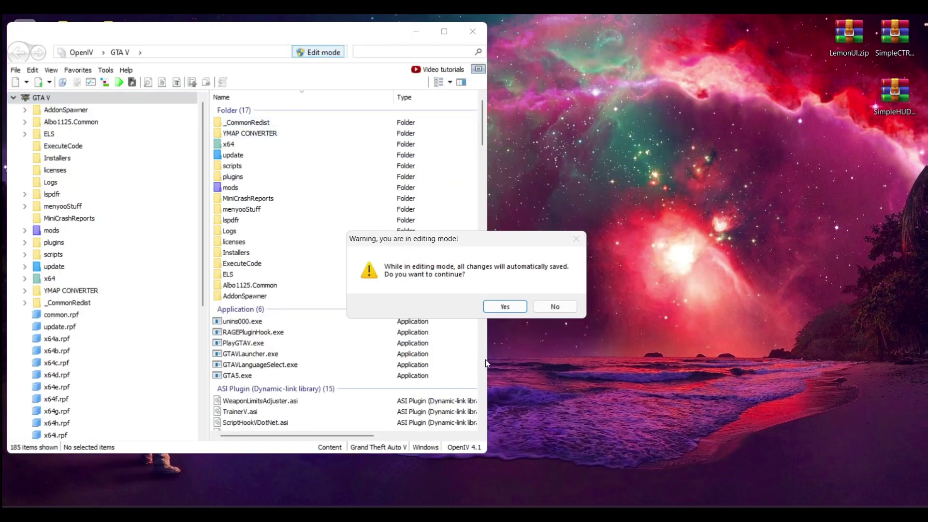
click(504, 306)
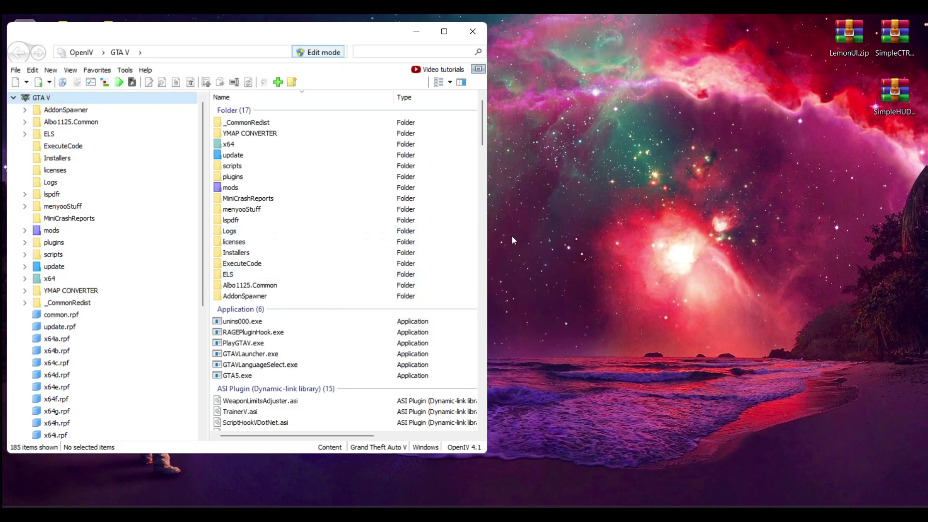
Open SimpleHUD.v1.1.4.zip in WinRAR, dismiss the licence notice, and check the Textures folder inside SimpleHUD.
double_click(890, 107)
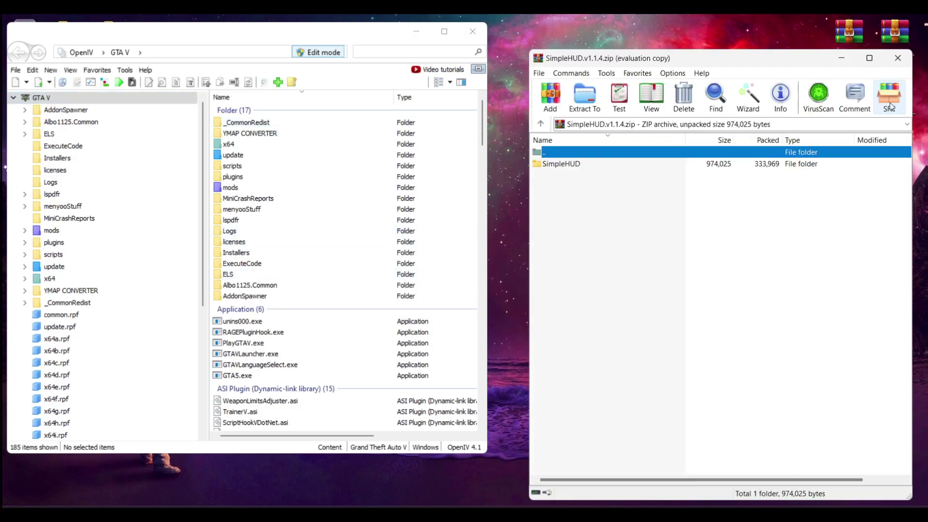
double_click(538, 165)
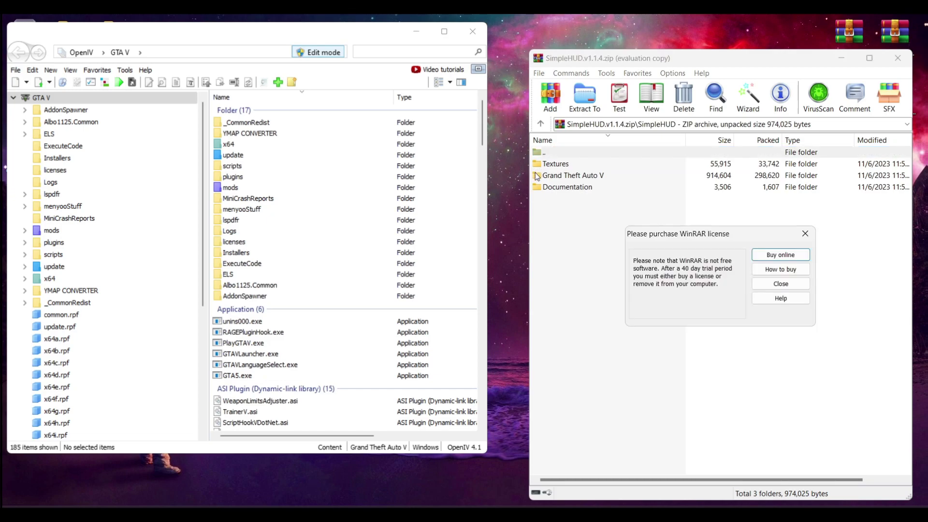
click(772, 284)
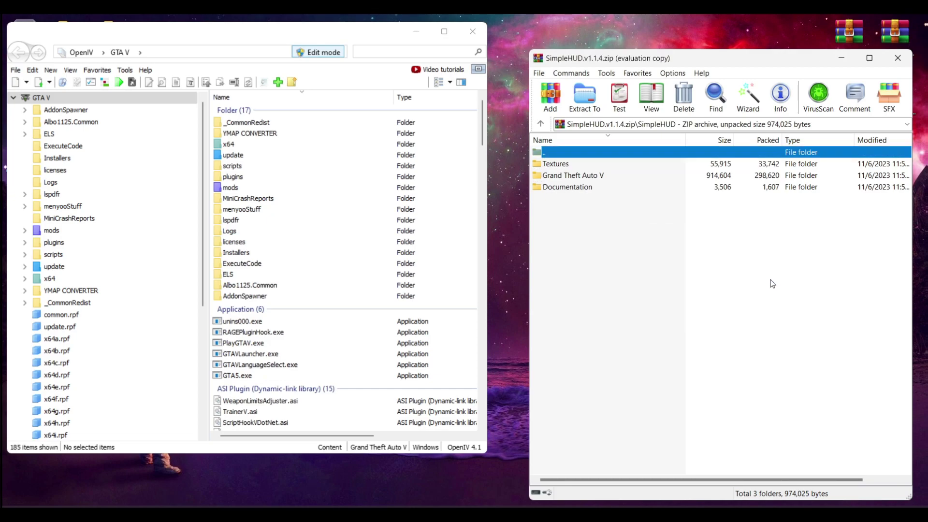
double_click(537, 165)
double_click(541, 153)
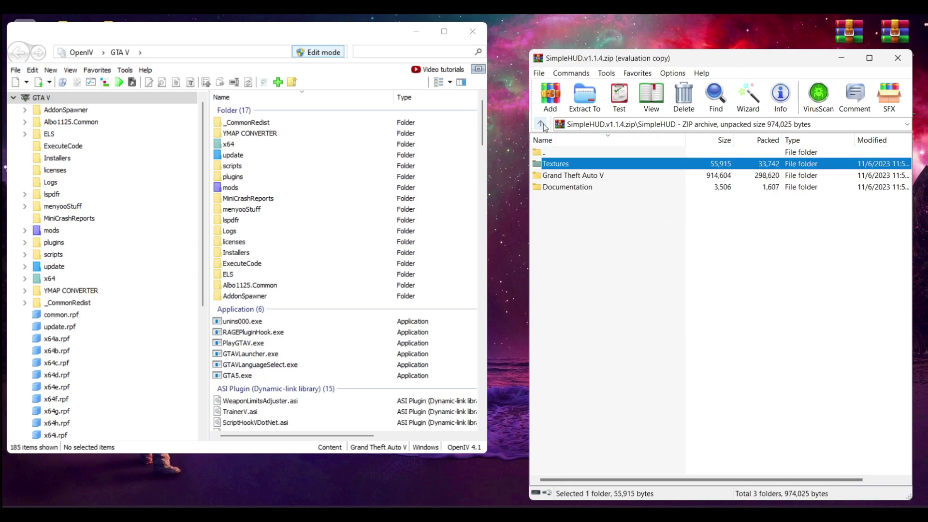
Open README.txt from the archive's Documentation folder and highlight the installation path given for simplehud.ytd.
click(543, 188)
double_click(543, 189)
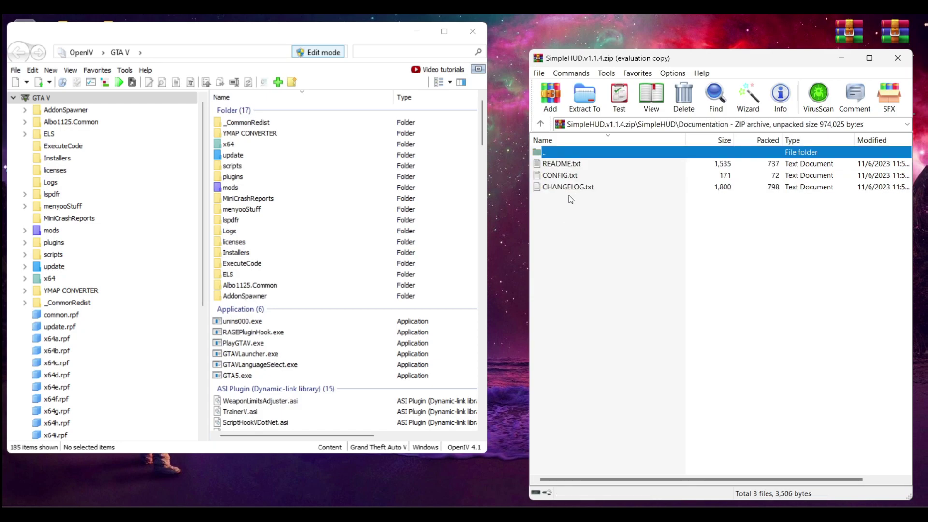
double_click(537, 163)
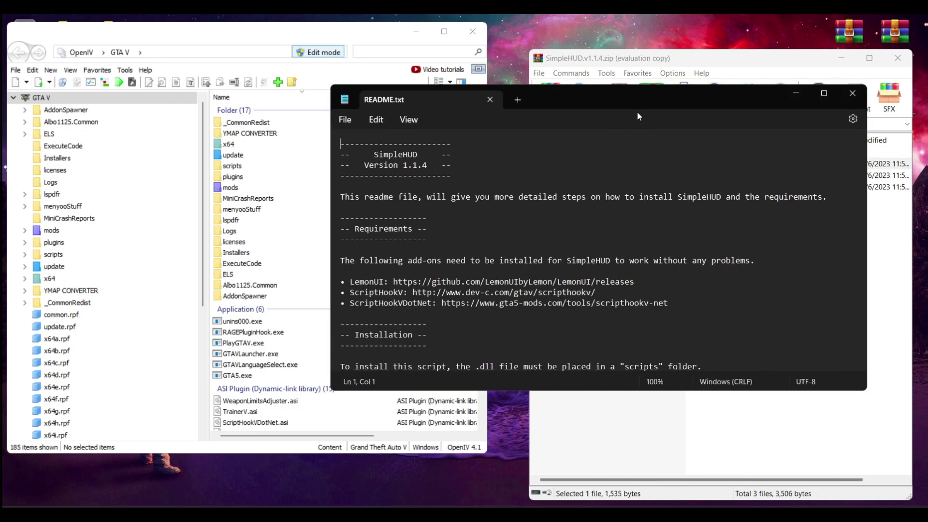
drag(645, 94, 755, 94)
scroll(636, 306, down, 4)
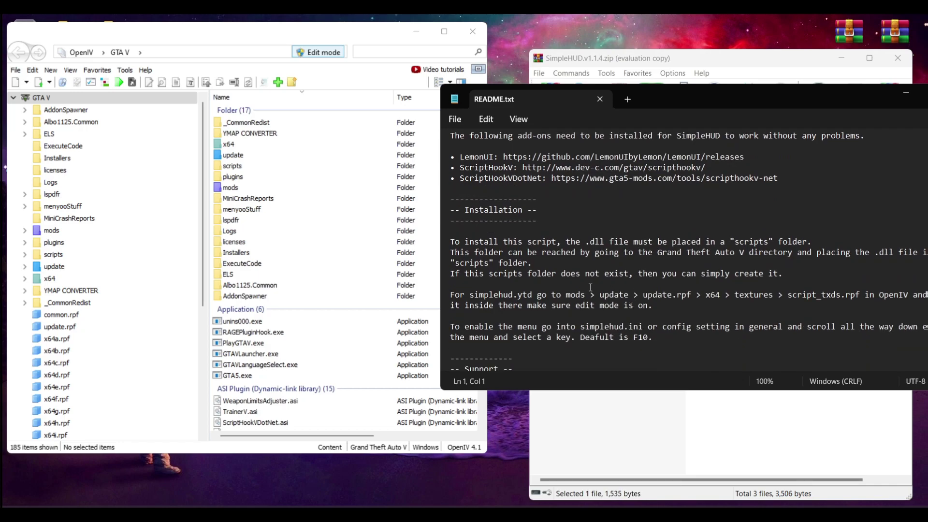
drag(570, 295, 860, 295)
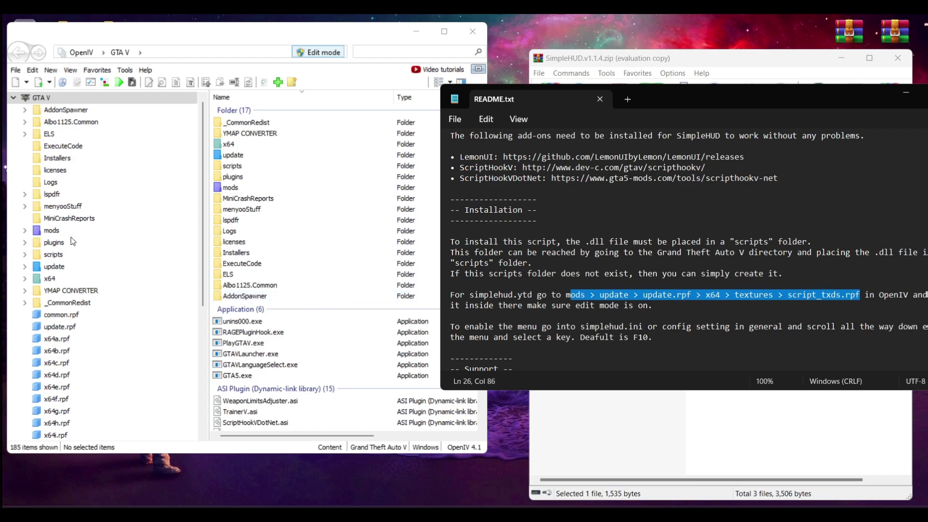
In OpenIV, open mods > update > update.rpf > x64 > textures > script_txds.rpf.
click(52, 231)
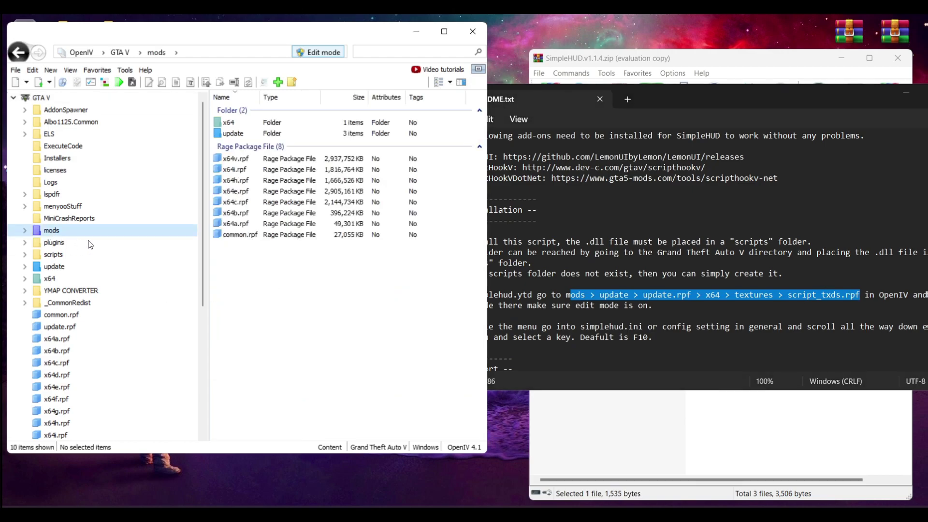
click(219, 137)
double_click(219, 136)
double_click(218, 162)
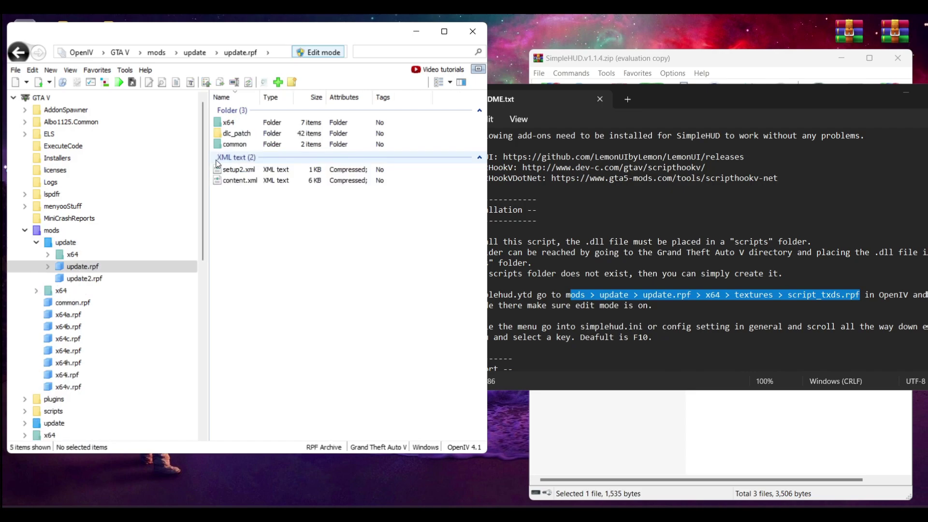
double_click(226, 123)
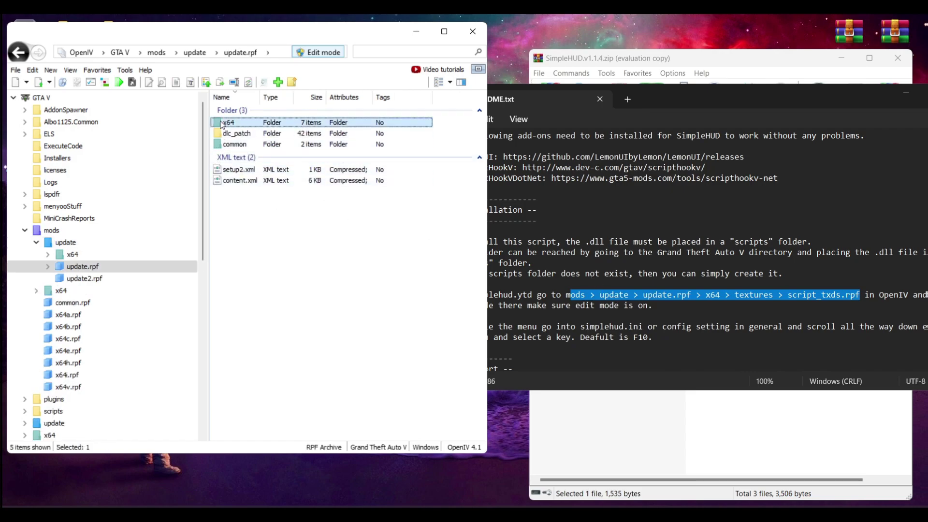
double_click(220, 124)
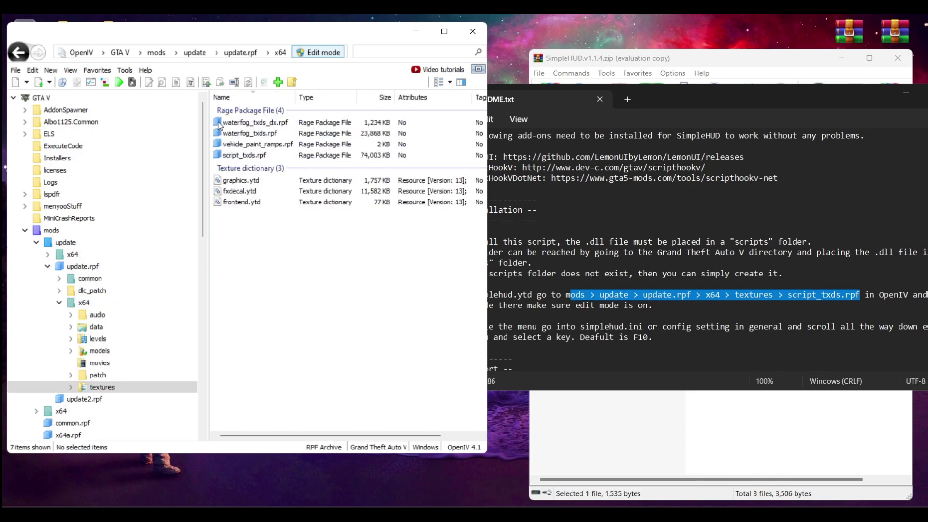
click(245, 156)
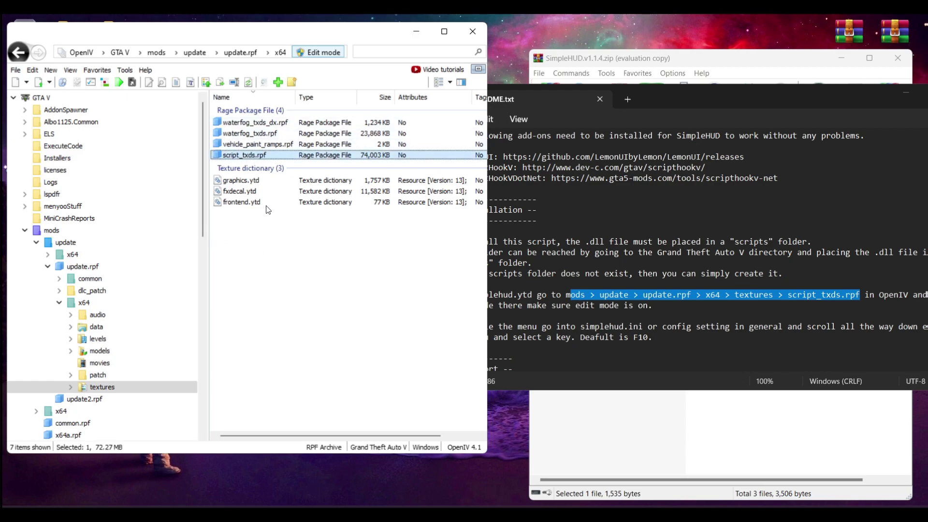
double_click(218, 155)
Close the README and select simplehud.ytd in the archive's Textures folder.
drag(728, 92, 506, 117)
key(alt+F4)
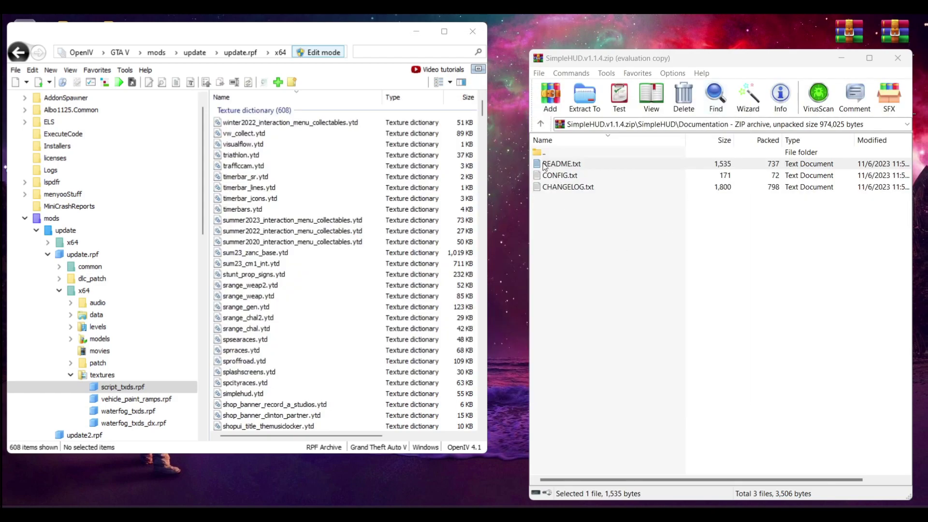
key(BackSpace)
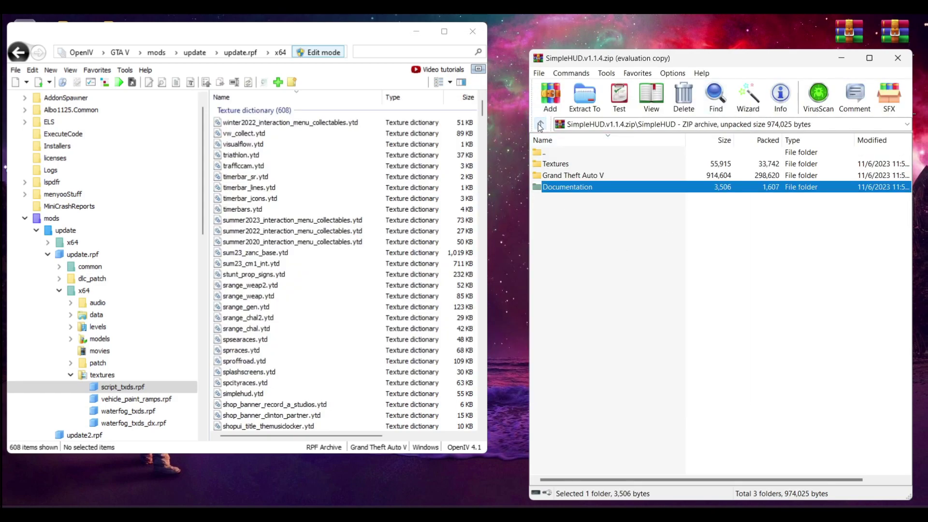
click(535, 165)
double_click(536, 165)
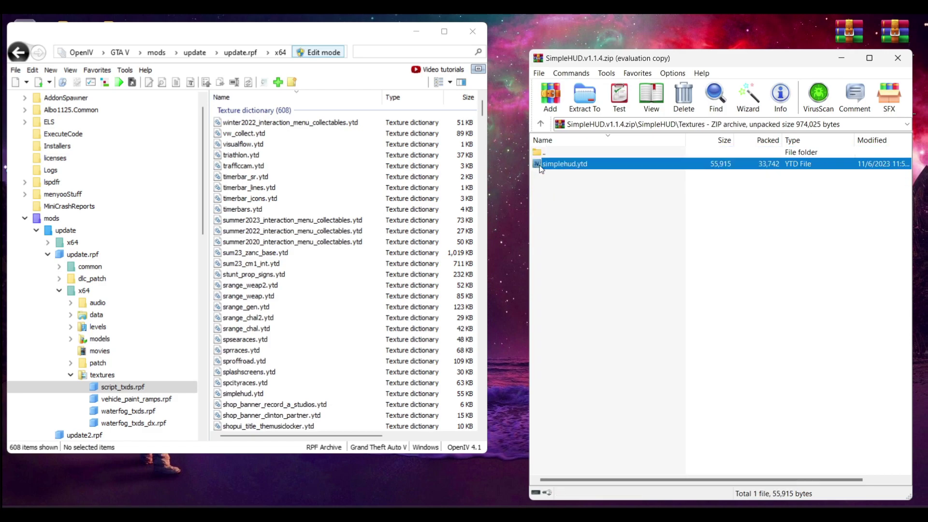
click(541, 168)
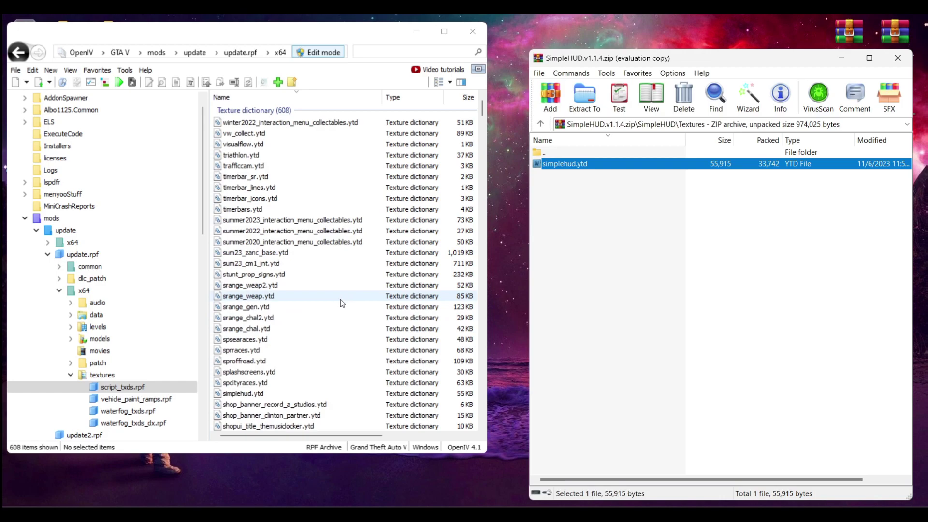
Return to the archive's SimpleHUD folder, close OpenIV, and place the Grand Theft Auto V game folder beside the archive window.
click(540, 125)
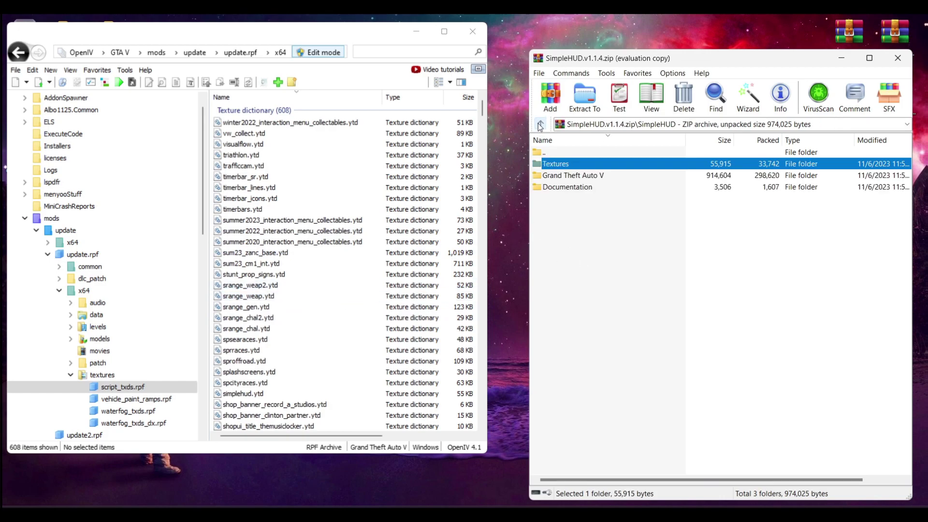
click(473, 31)
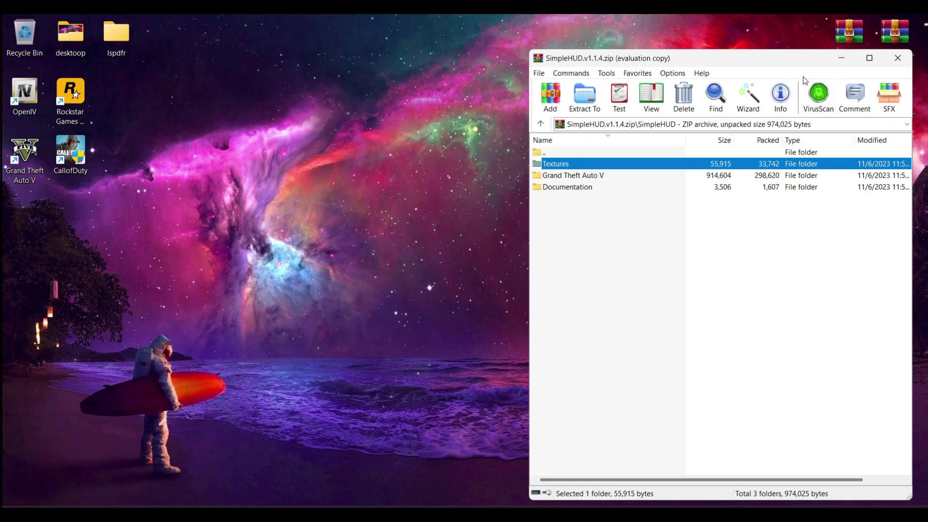
drag(629, 58, 642, 39)
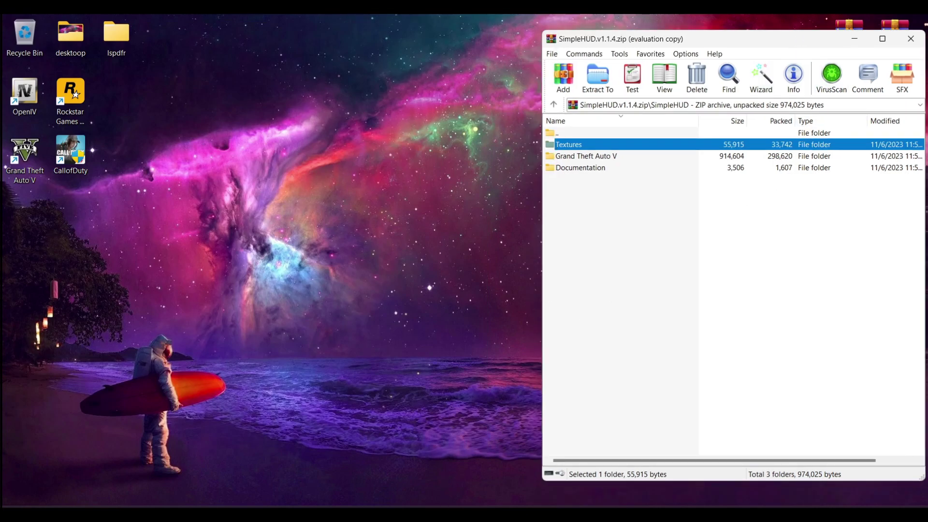
key(alt+Tab)
drag(361, 34, 348, 32)
scroll(286, 317, down, 3)
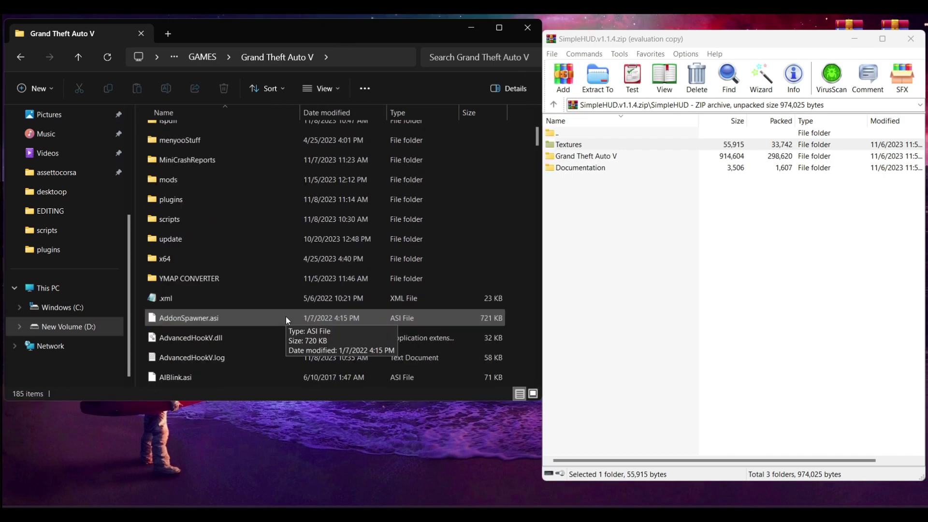
scroll(300, 315, down, 6)
scroll(317, 322, up, 10)
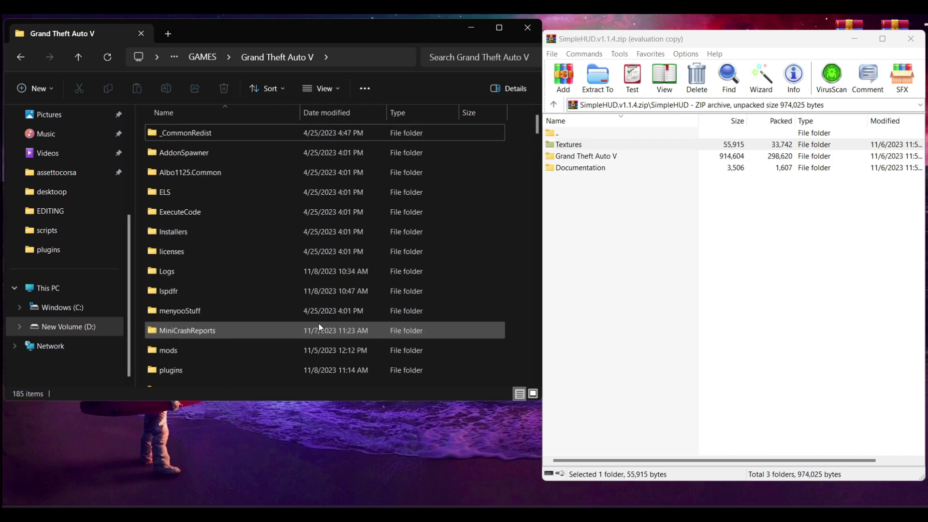
Open the scripts folder both in the archive's Grand Theft Auto V folder and in the game directory.
click(572, 160)
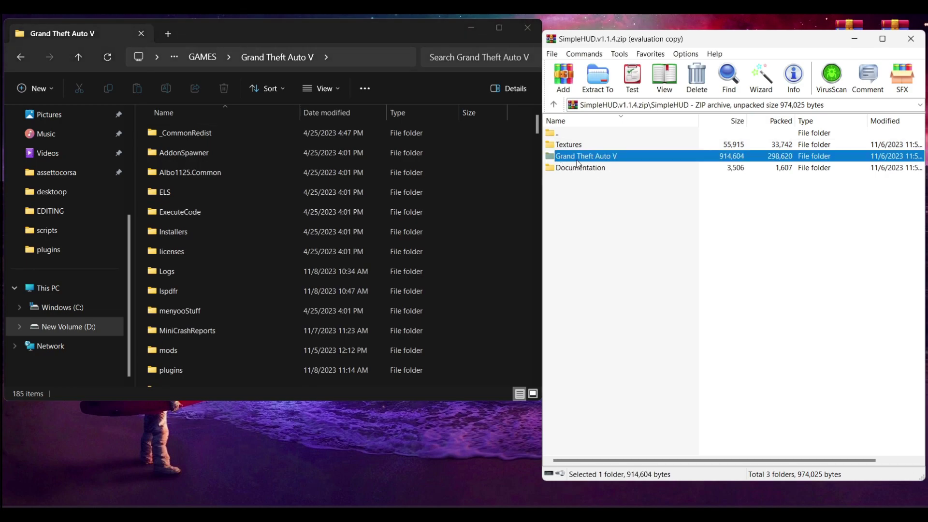
double_click(549, 157)
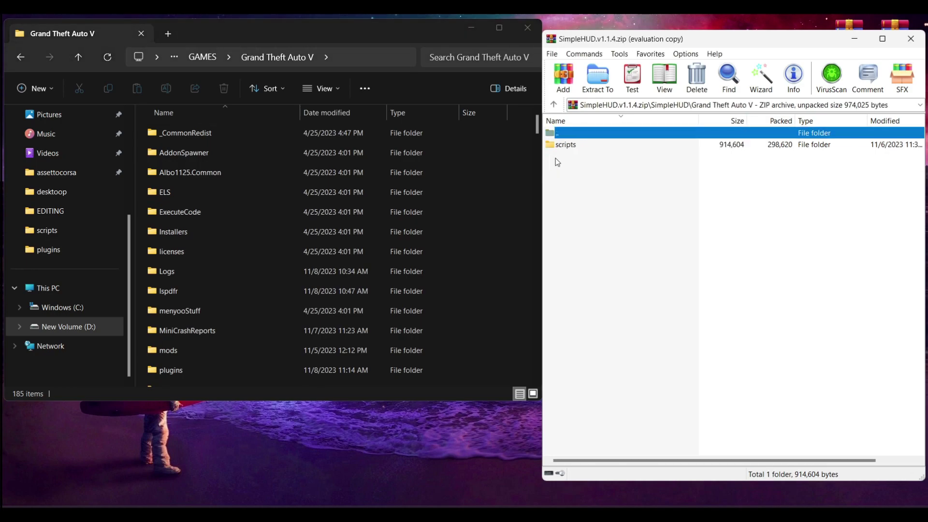
double_click(556, 145)
scroll(231, 317, down, 2)
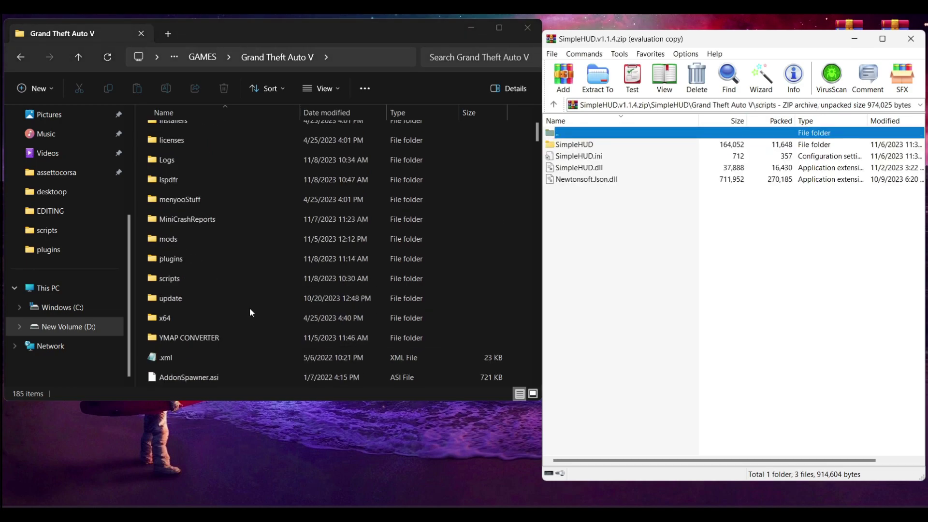
double_click(149, 280)
Copy the SimpleHUD folder, SimpleHUD.ini, SimpleHUD.dll and Newtonsoft.Json.dll from the archive into the game's scripts folder, replacing the existing files.
scroll(568, 280, right, 1)
scroll(274, 329, down, 5)
click(638, 298)
scroll(574, 258, left, 1)
drag(599, 226, 551, 148)
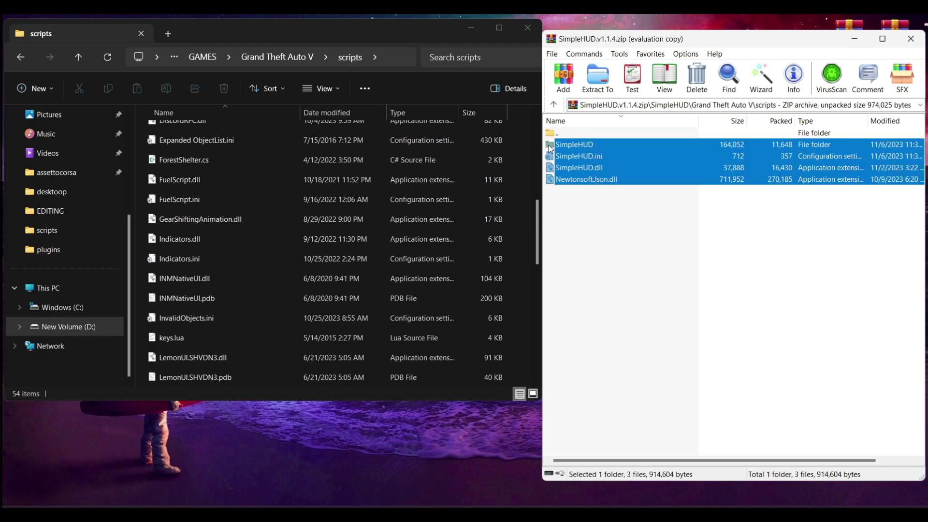
drag(428, 313, 338, 320)
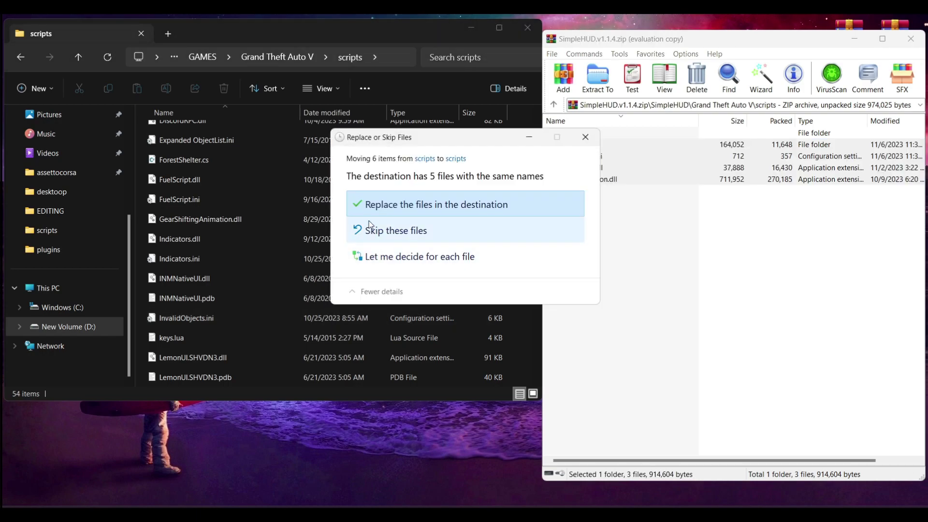
click(371, 213)
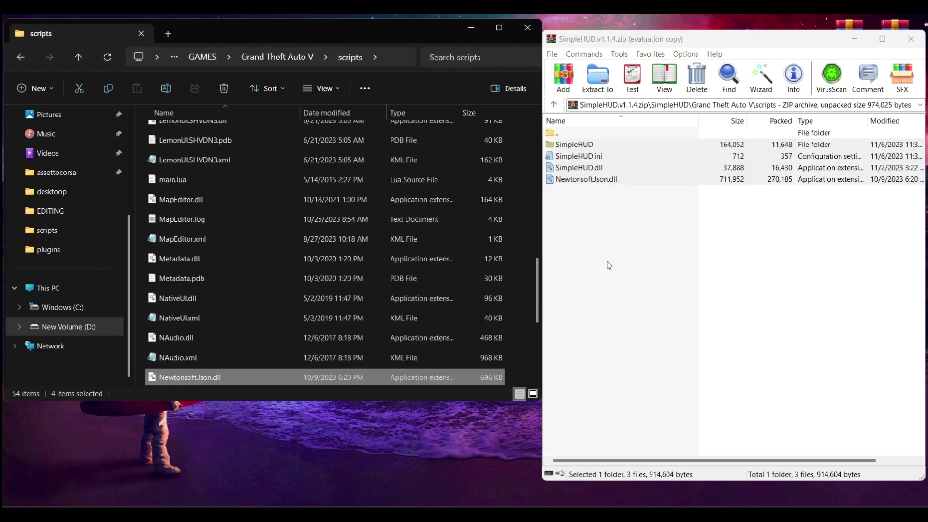
Close the SimpleHUD archive and move its zip file away from the other two archives on the desktop.
click(604, 269)
click(554, 104)
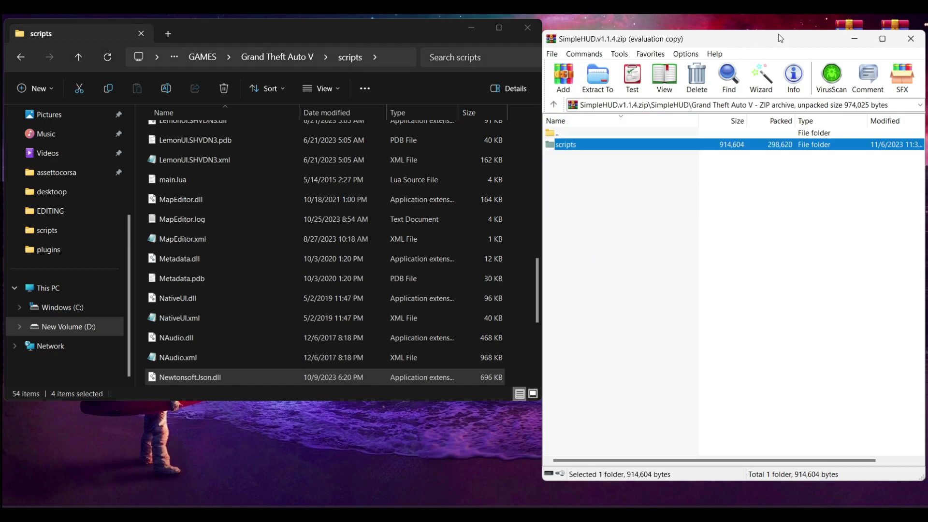
drag(783, 38, 699, 56)
click(827, 56)
drag(900, 95, 915, 438)
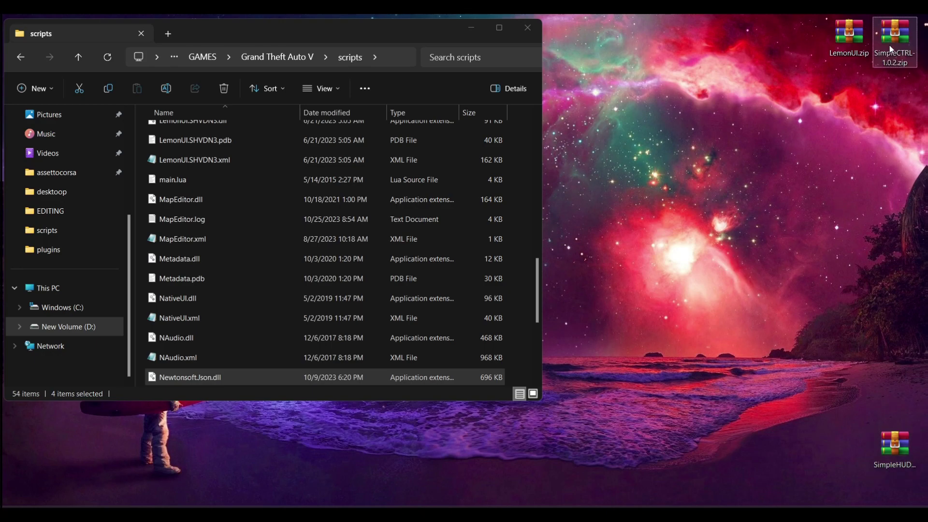
Separate SimpleCTRL-1.0.2.zip from LemonUI.zip on the desktop and open its SimpleCTRL\Grand Theft Auto V folder beside the game directory.
drag(889, 39, 890, 163)
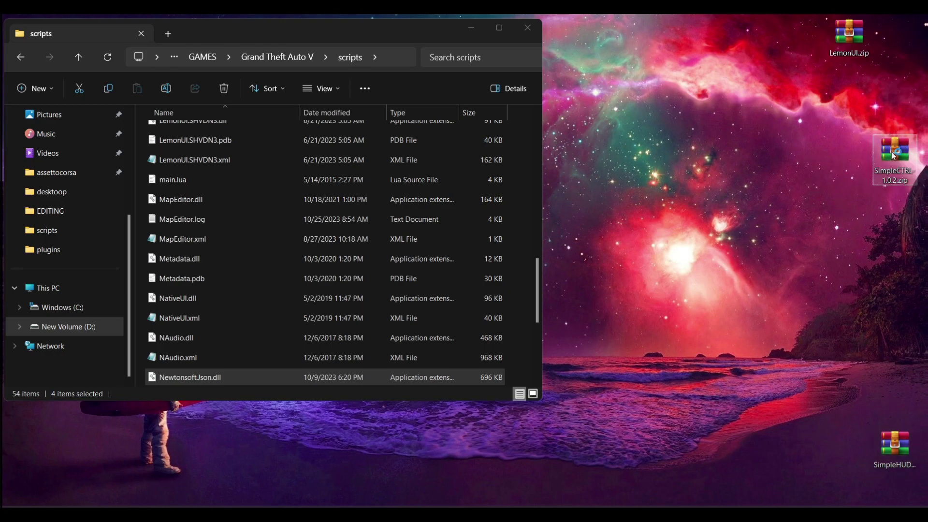
double_click(893, 149)
drag(705, 51, 787, 33)
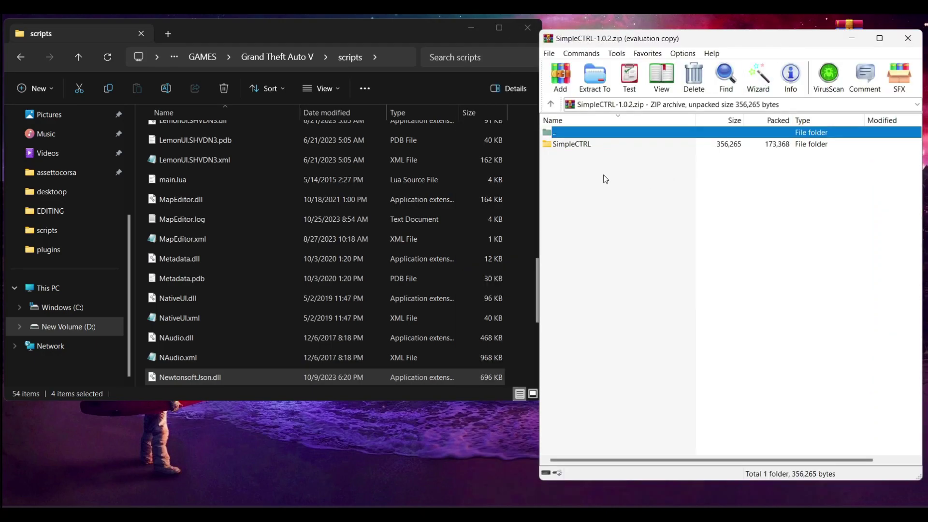
click(791, 264)
double_click(549, 144)
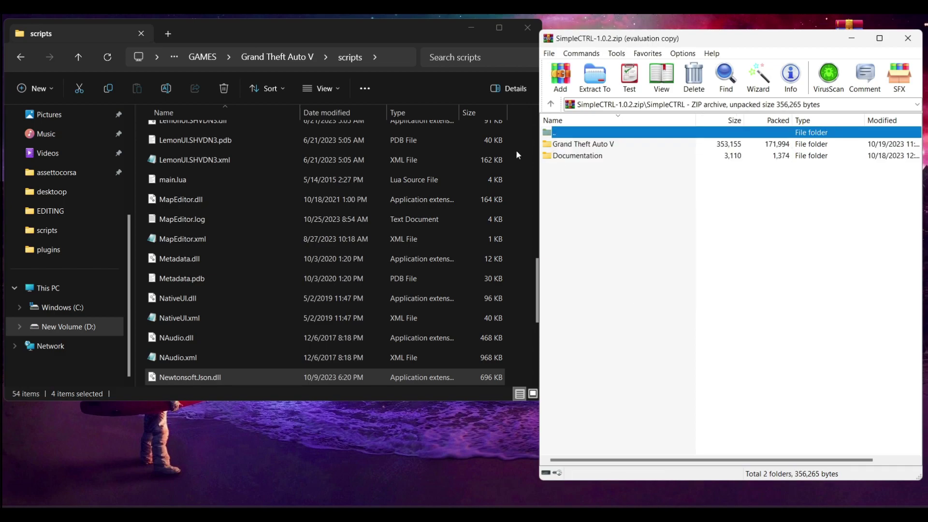
double_click(549, 147)
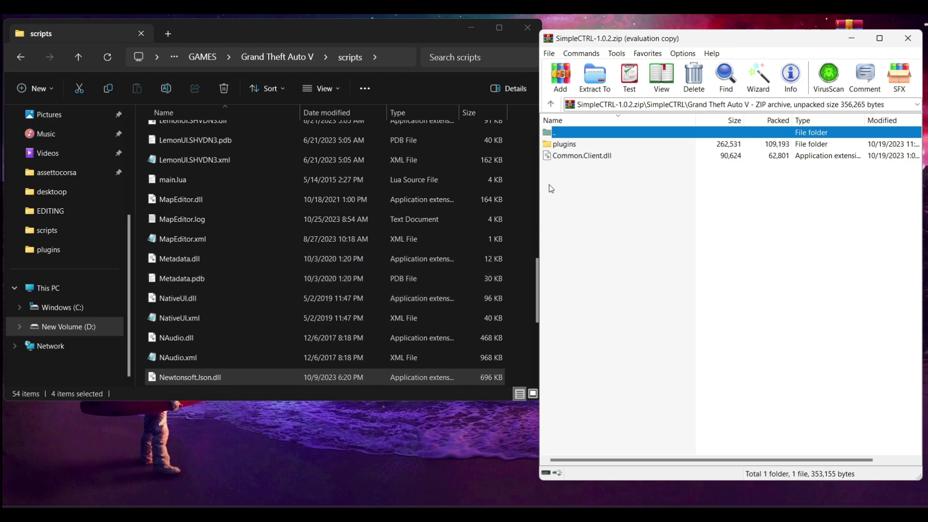
Copy Common.Client.dll from the archive into the main Grand Theft Auto V game folder, replacing the existing file.
click(549, 158)
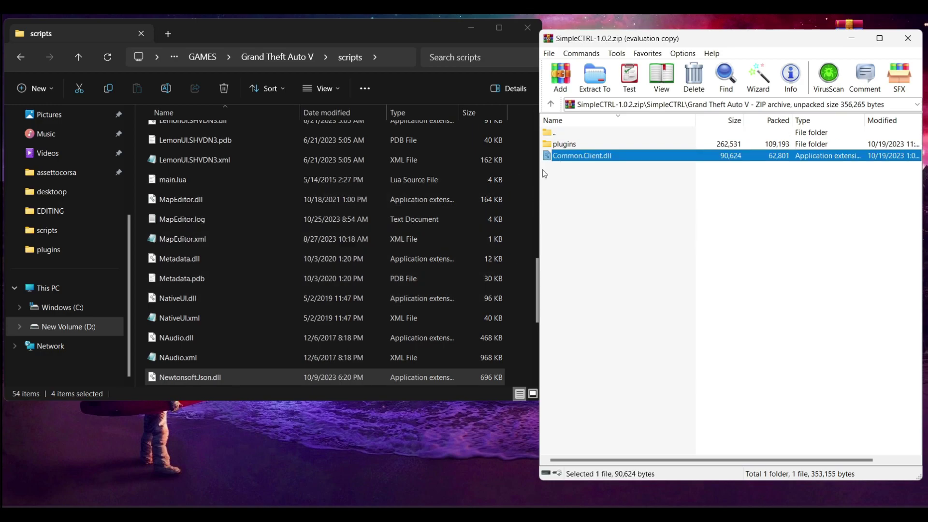
click(266, 59)
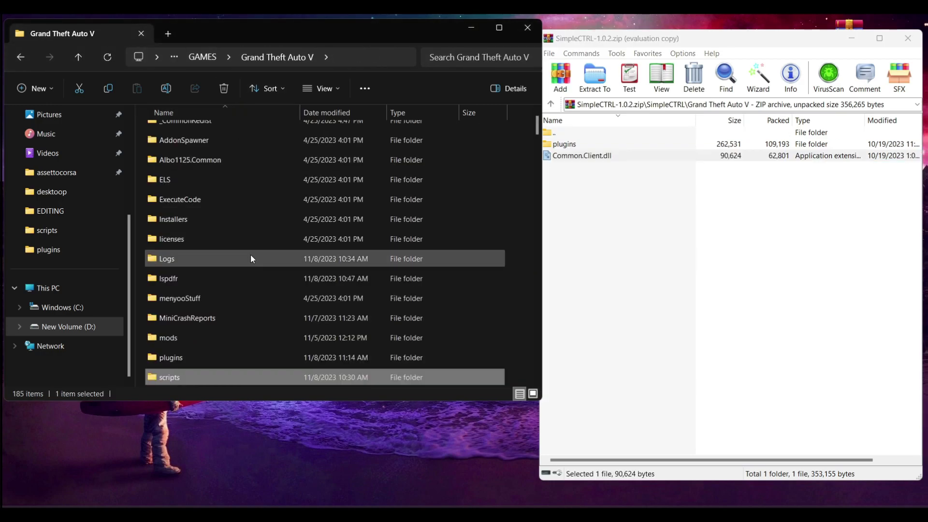
scroll(256, 259, down, 8)
scroll(256, 258, up, 4)
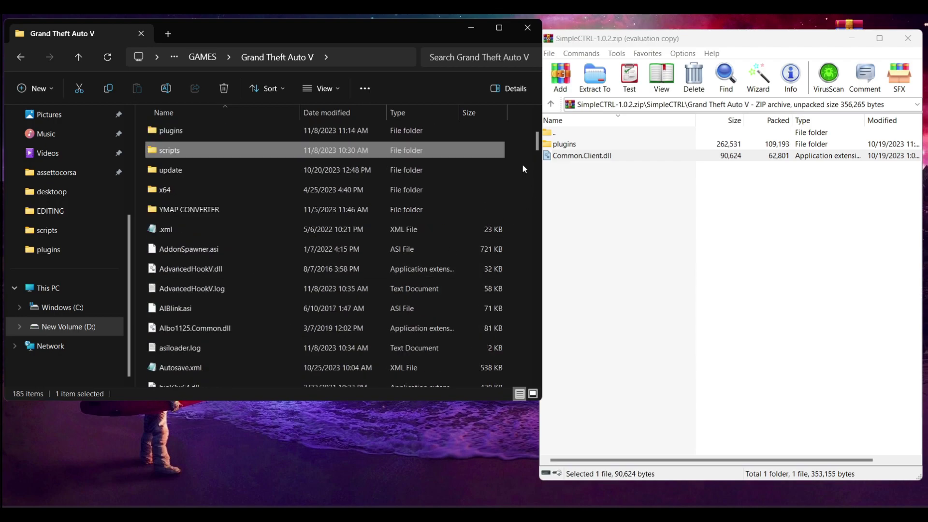
drag(570, 159, 544, 174)
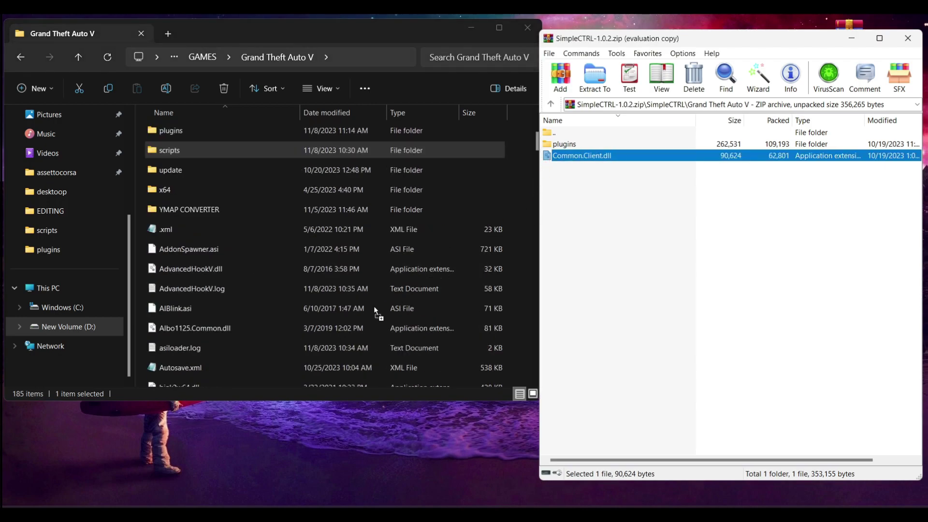
drag(376, 308, 375, 310)
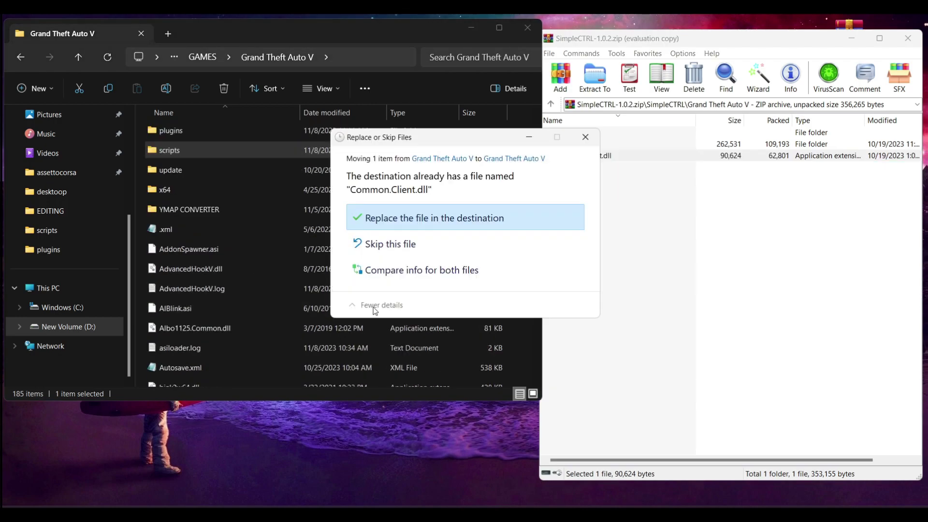
click(406, 217)
Open the plugins folder both in the SimpleCTRL archive and in the game directory.
scroll(323, 285, up, 5)
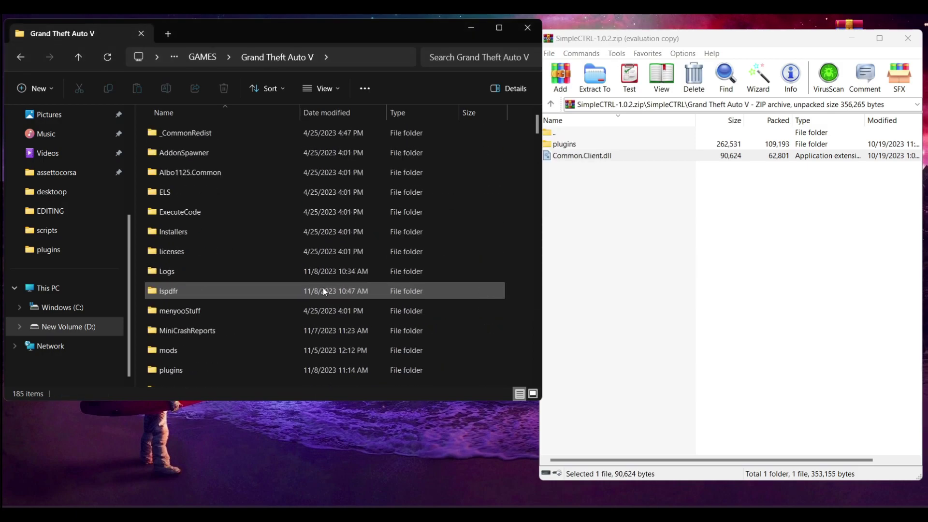
click(668, 214)
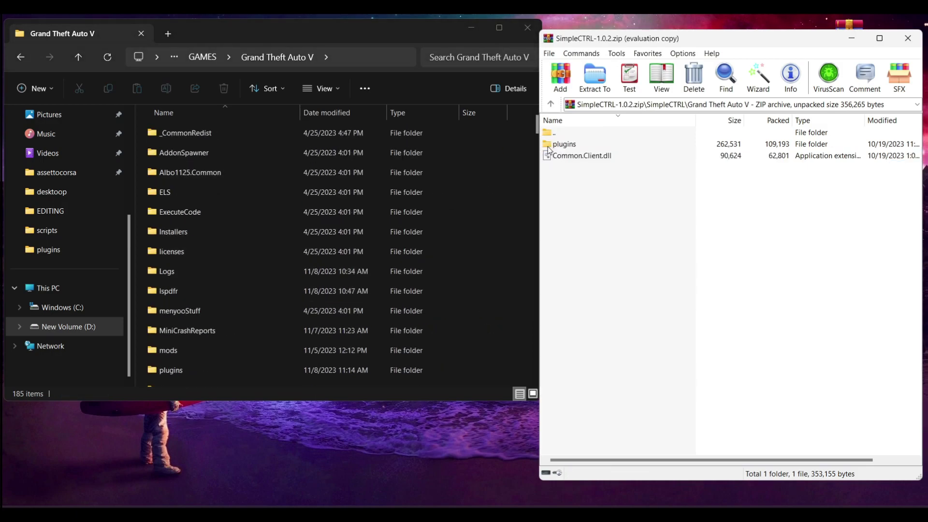
double_click(561, 144)
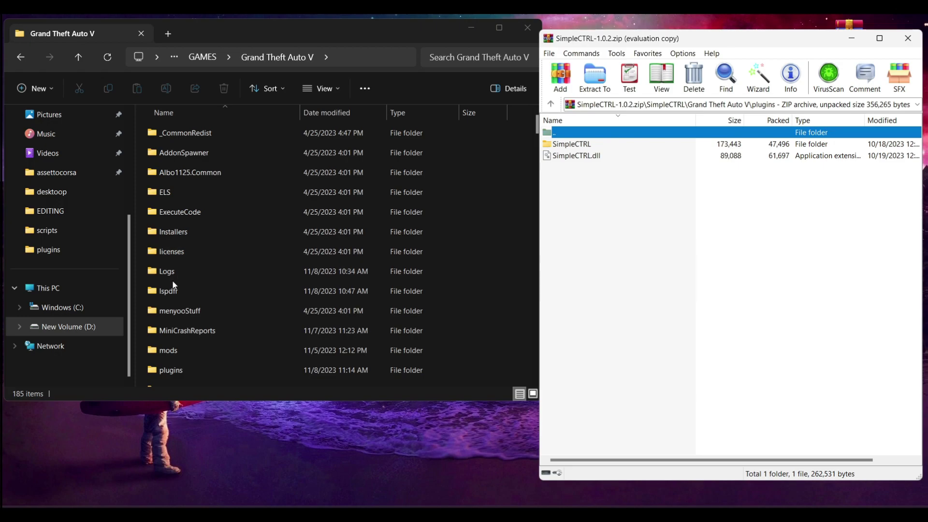
scroll(184, 283, down, 2)
double_click(155, 261)
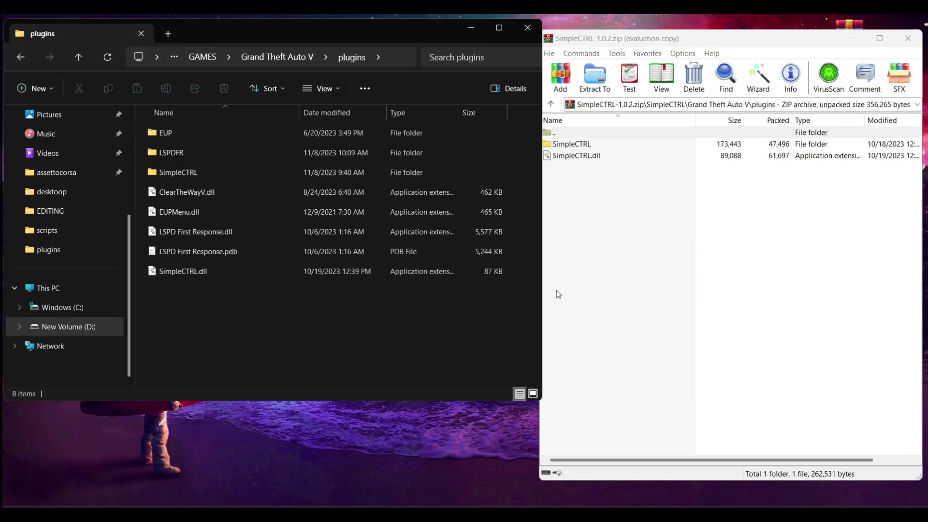
Copy the SimpleCTRL folder and SimpleCTRL.dll from the archive into the game's plugins folder, replacing the existing files.
drag(612, 223, 543, 147)
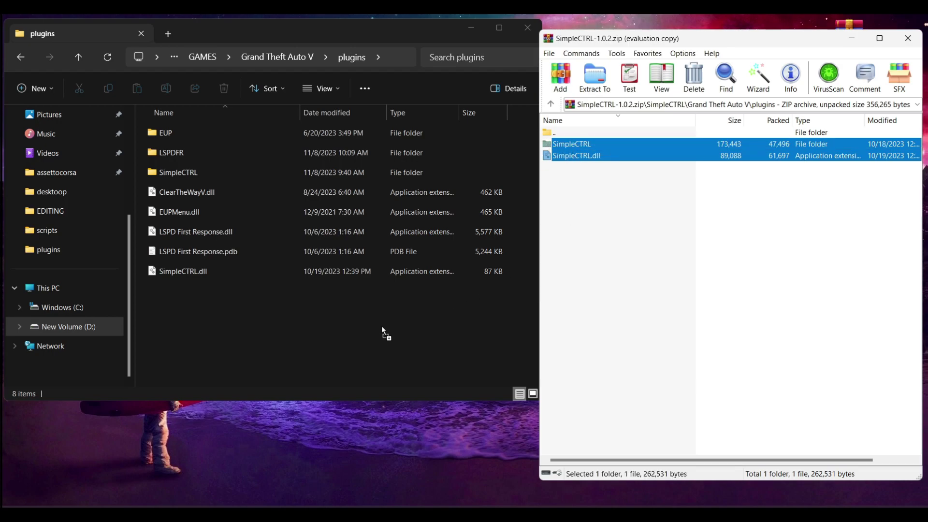
drag(382, 326, 382, 326)
click(385, 202)
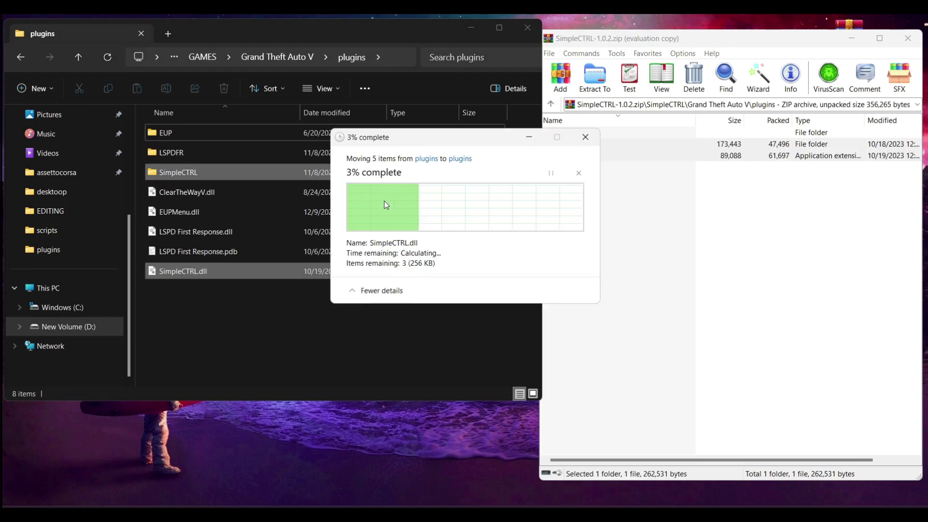
click(560, 276)
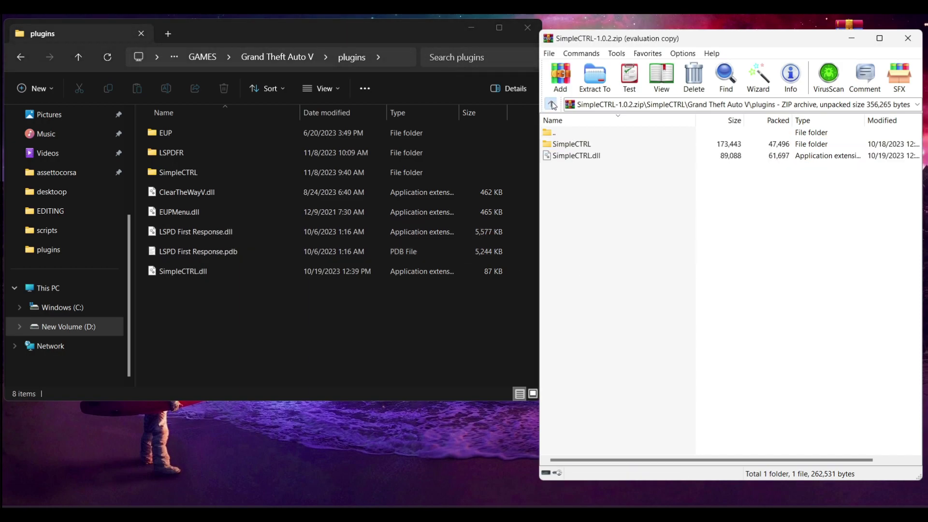
Close the SimpleCTRL archive and move its zip file next to the SimpleHUD zip on the desktop.
click(590, 143)
click(908, 39)
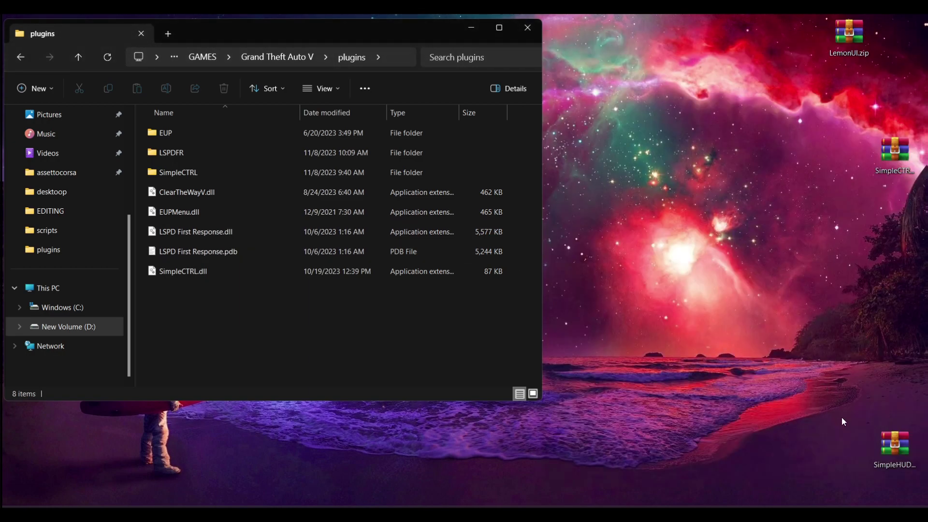
drag(895, 154, 897, 385)
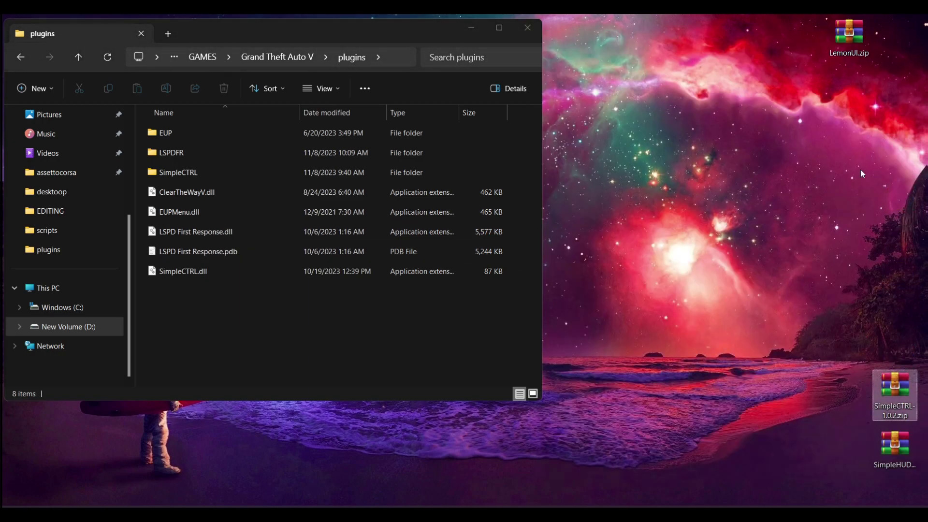
Open LemonUI.zip, dismiss the WinRAR license notice, and open the archive's RPH folder.
double_click(850, 36)
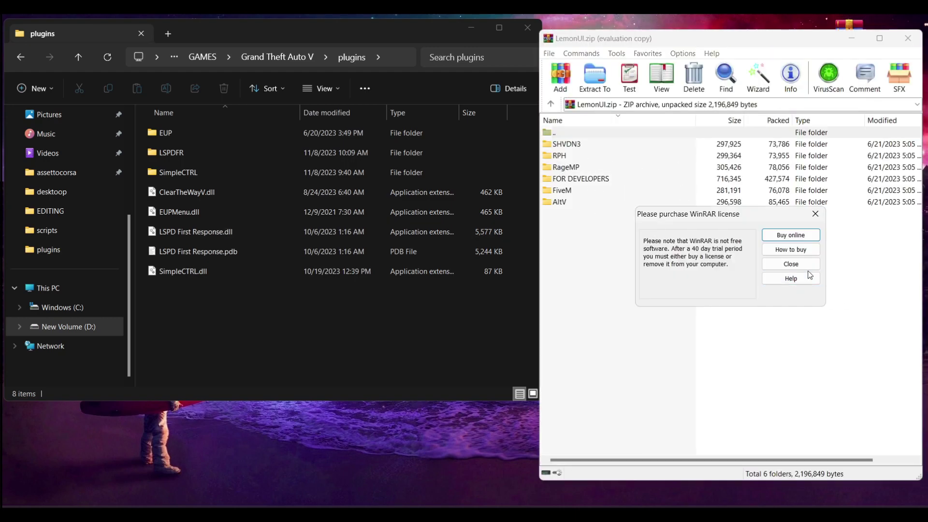
click(808, 266)
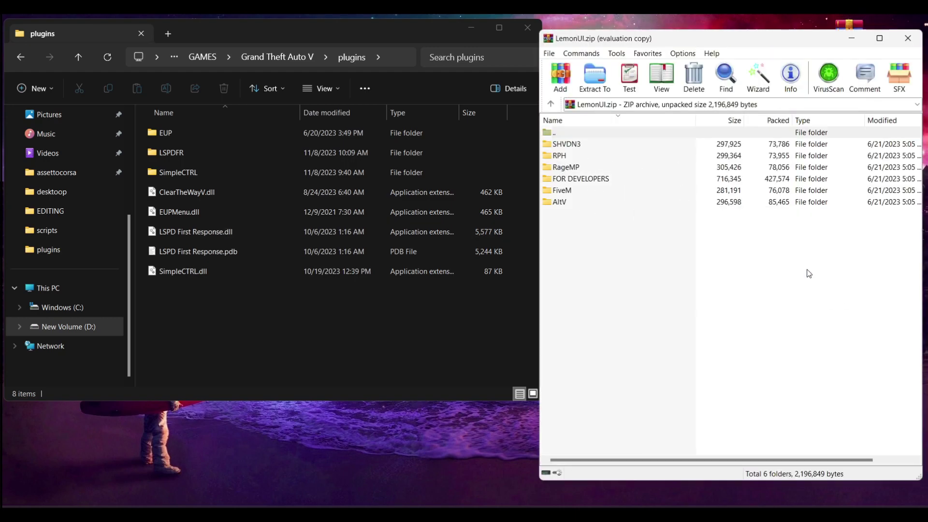
click(564, 158)
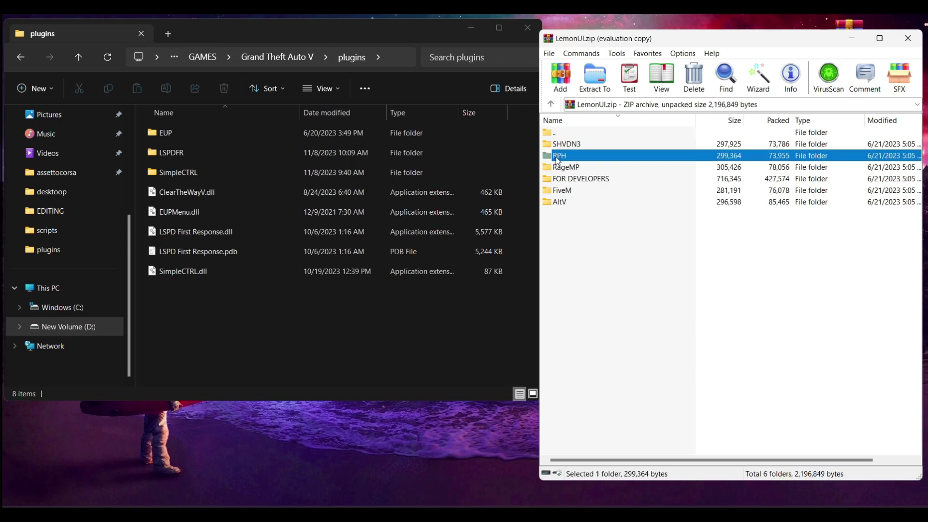
double_click(549, 157)
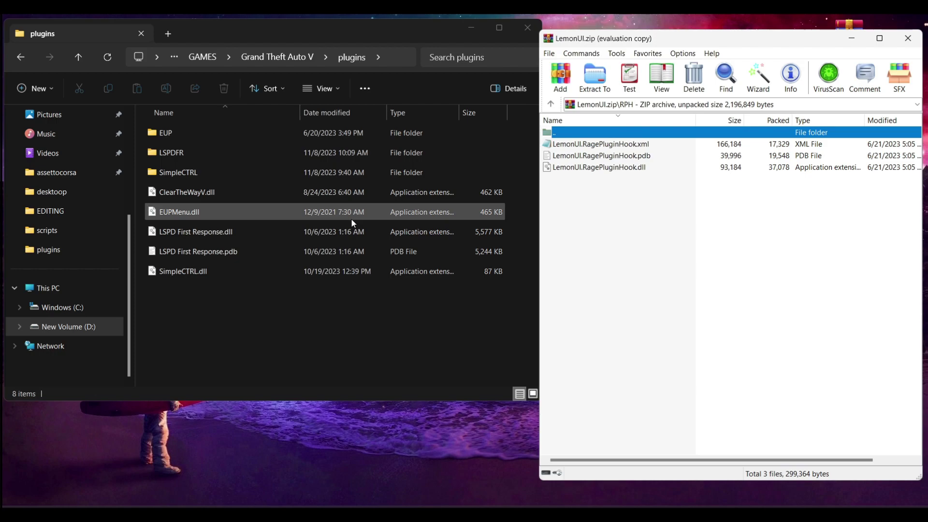
Copy the LemonUI.RagePluginHook xml, pdb and dll files into the main game folder, replacing existing ones, and move LemonUI.zip beside the other installed archives.
click(274, 58)
scroll(218, 297, down, 8)
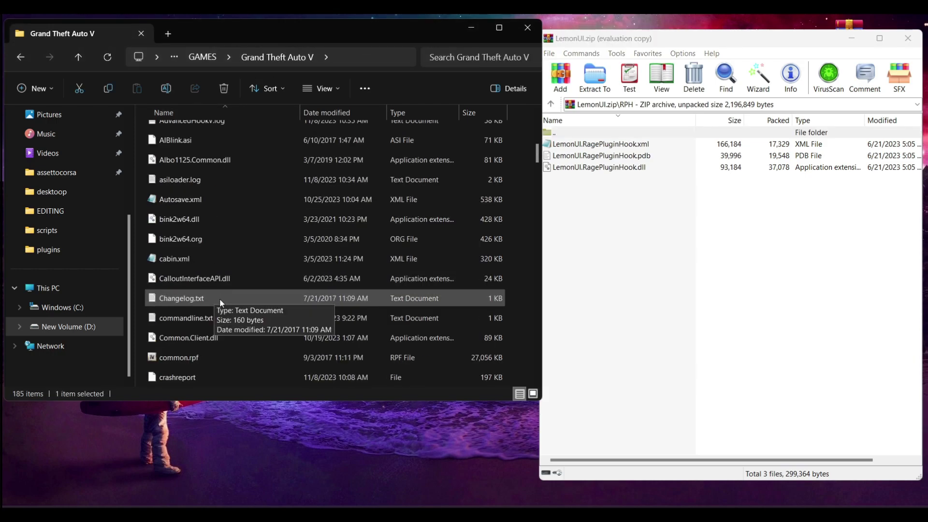
scroll(239, 309, up, 5)
drag(626, 238, 598, 169)
drag(544, 145, 317, 358)
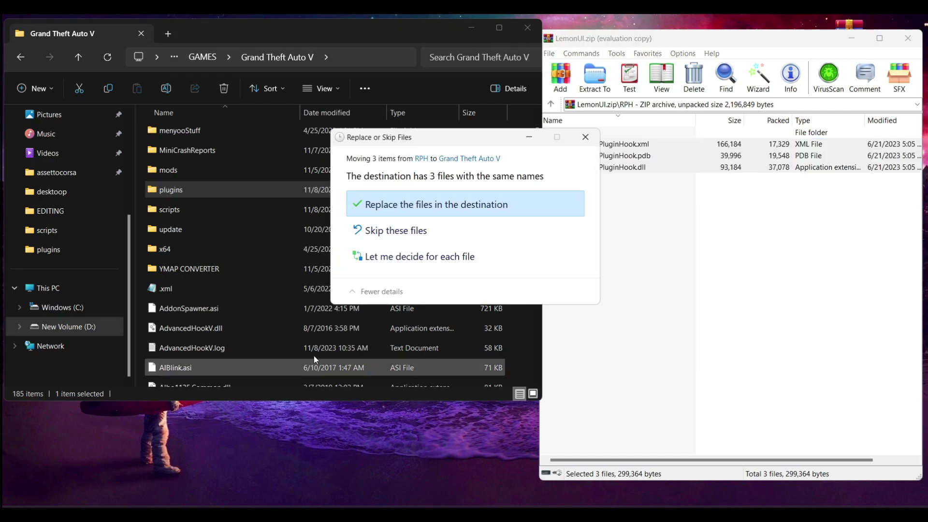
click(372, 206)
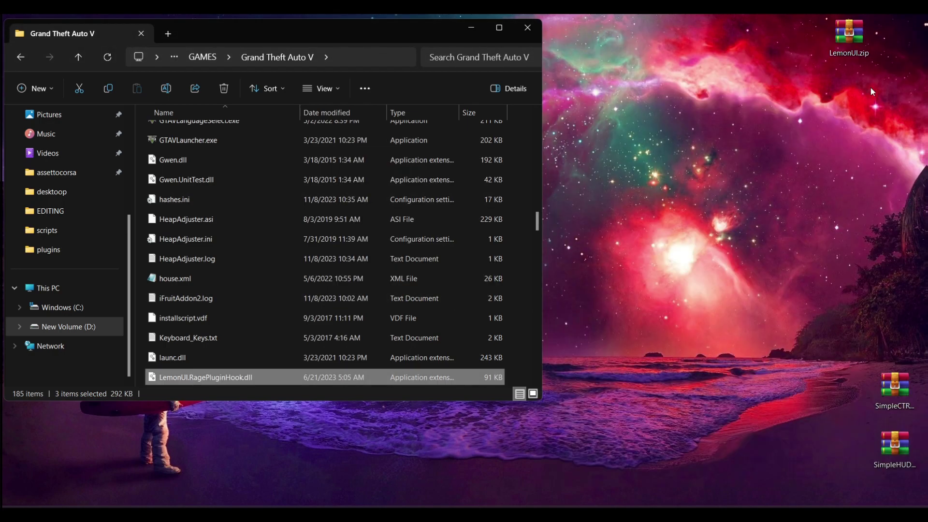
drag(860, 38, 895, 333)
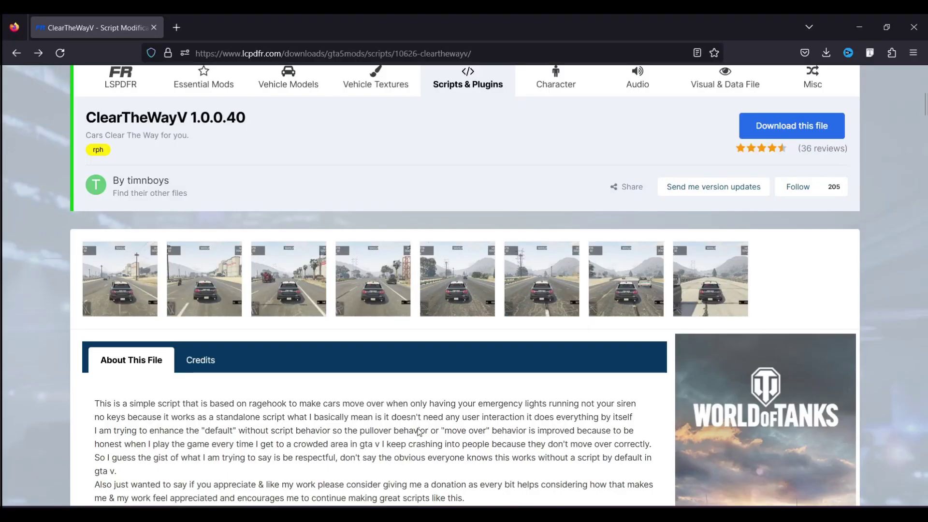
Review the ClearTheWayV 1.0.0.40 page on lcpdfr.com in the browser, including its description, install instructions, videos and file information.
scroll(320, 330, down, 1)
scroll(383, 349, down, 2)
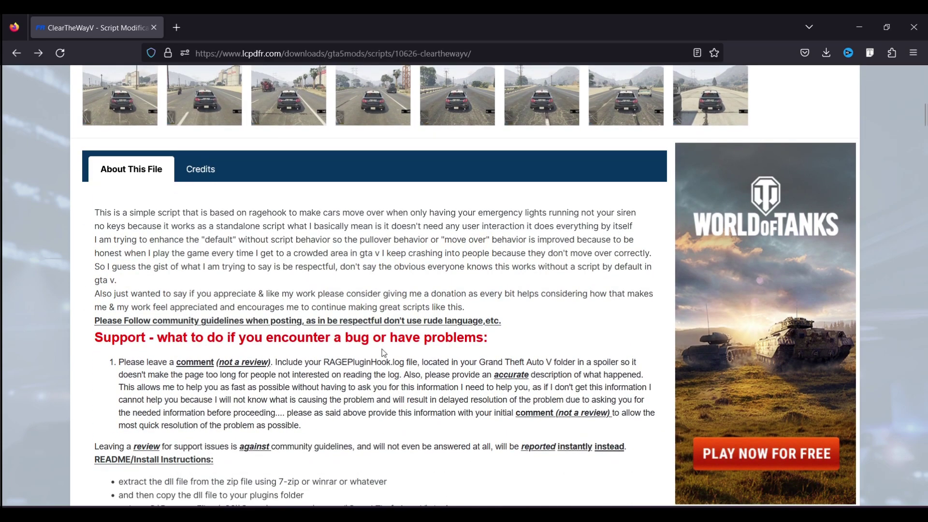
scroll(383, 349, up, 3)
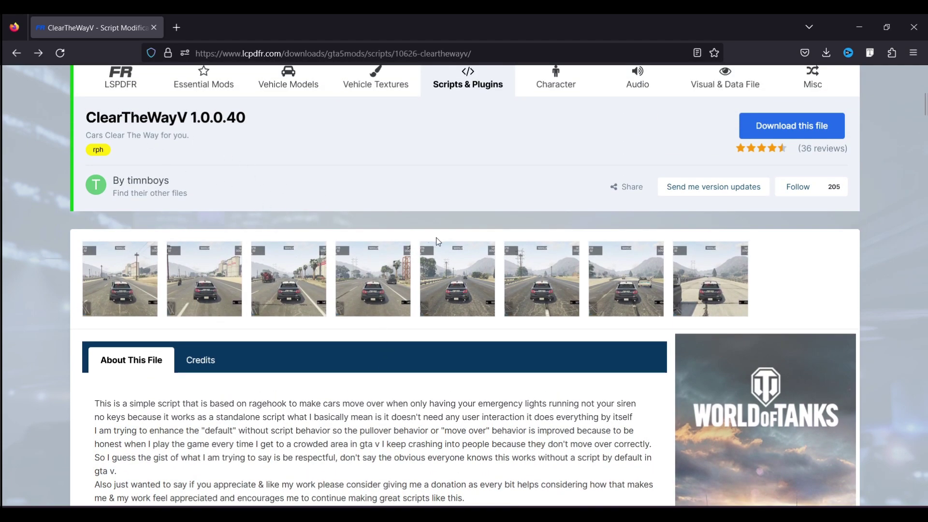
scroll(449, 255, down, 6)
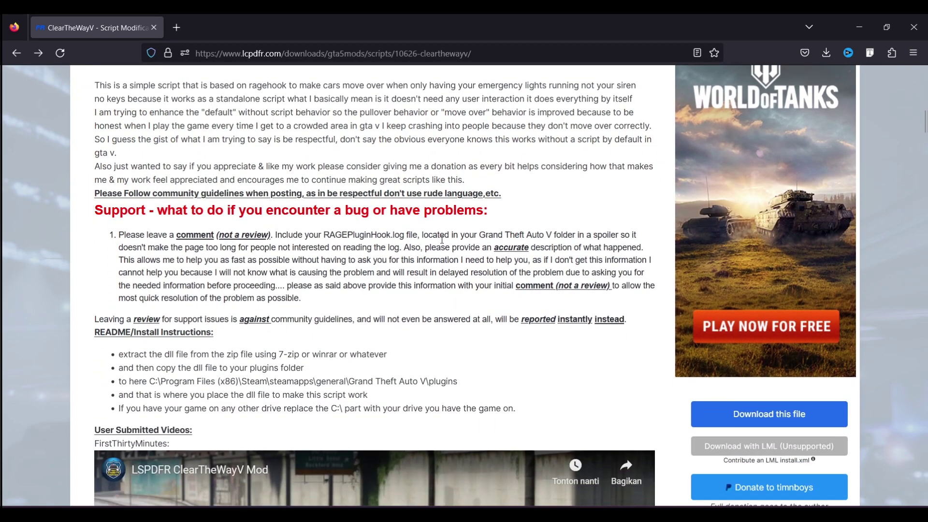
scroll(442, 239, down, 7)
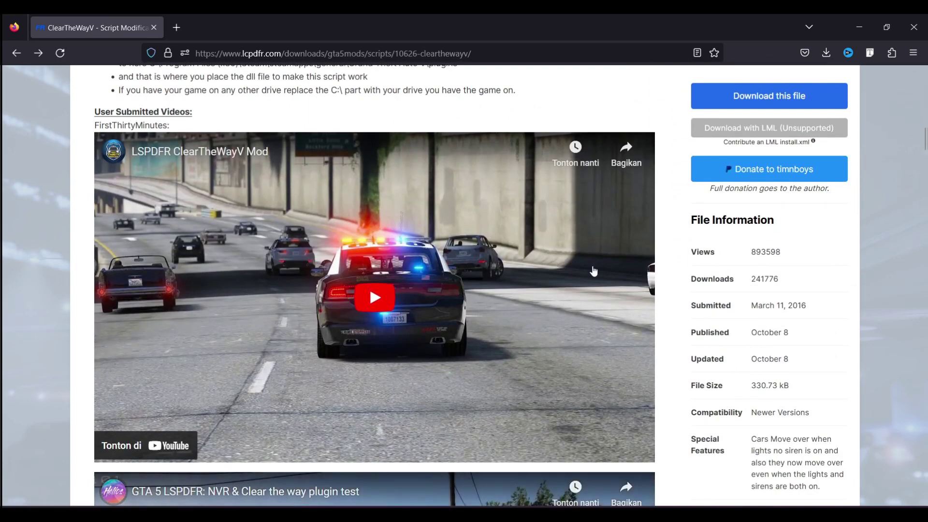
scroll(598, 266, down, 4)
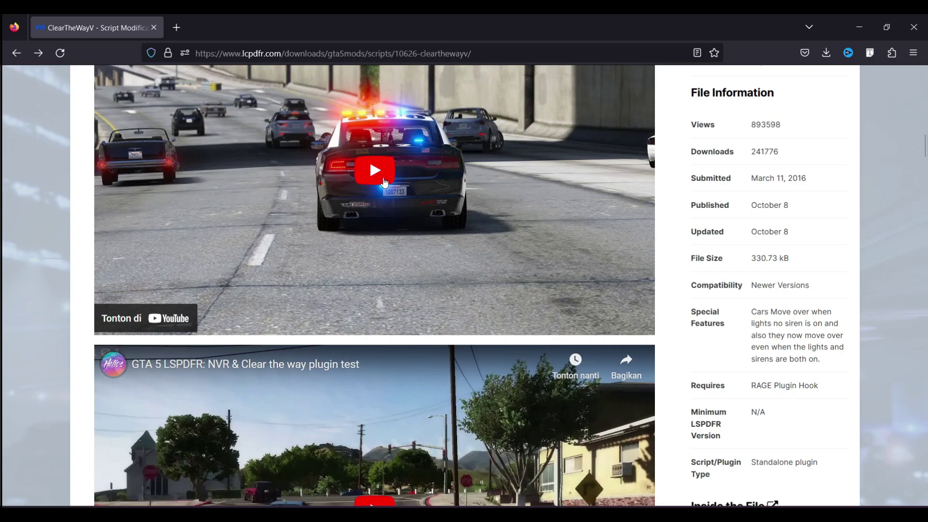
scroll(454, 239, down, 4)
scroll(454, 244, down, 3)
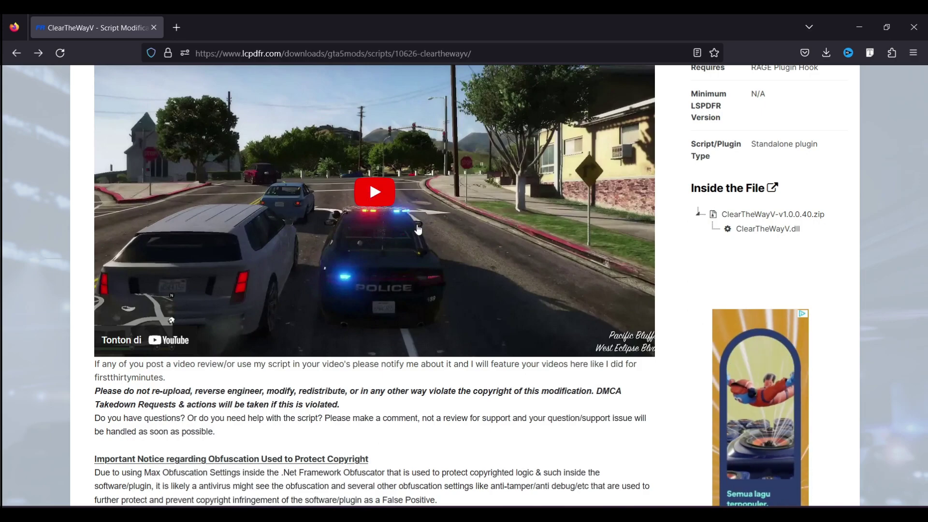
scroll(455, 270, up, 1)
scroll(455, 270, down, 10)
scroll(618, 321, up, 2)
scroll(618, 321, down, 2)
scroll(660, 346, up, 1)
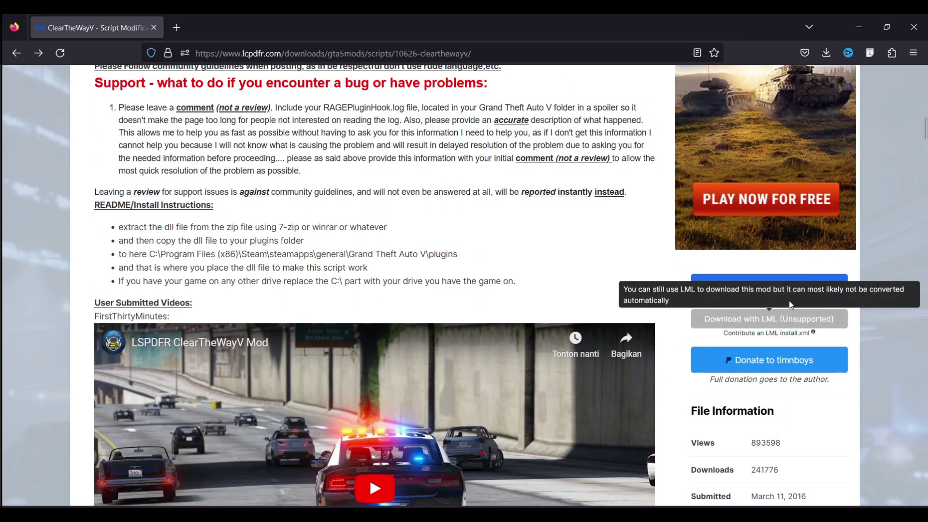
Download the ClearTheWayV-v1.0.0.40.zip file from its lcpdfr.com page, agreeing to the download terms, and minimize the browser.
click(773, 286)
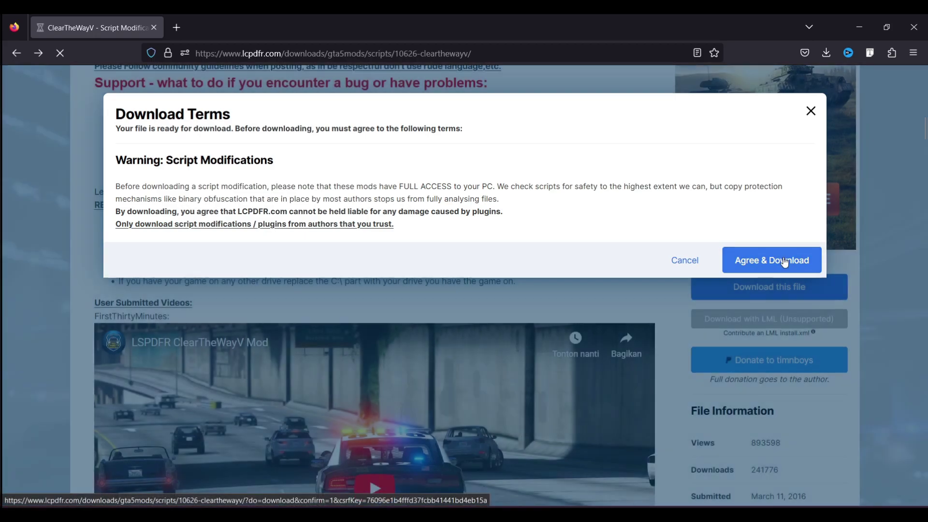
click(779, 260)
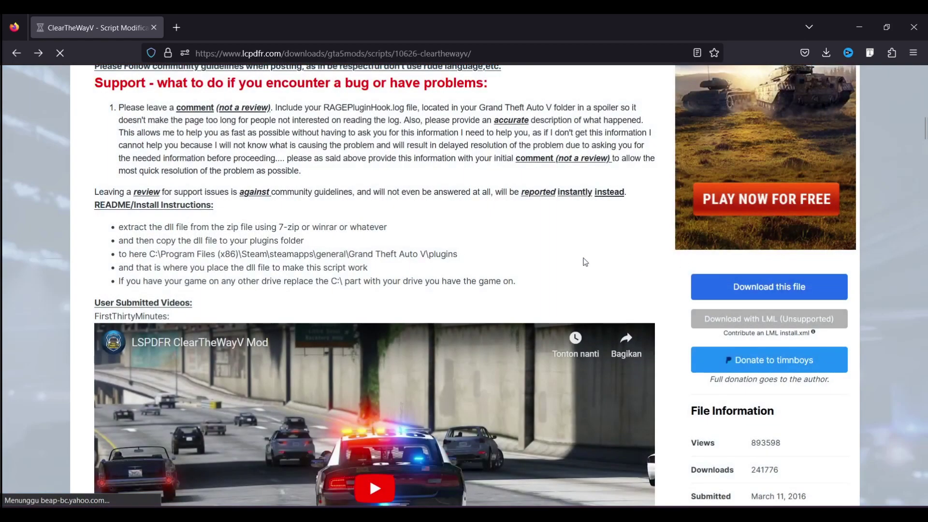
scroll(467, 284, down, 2)
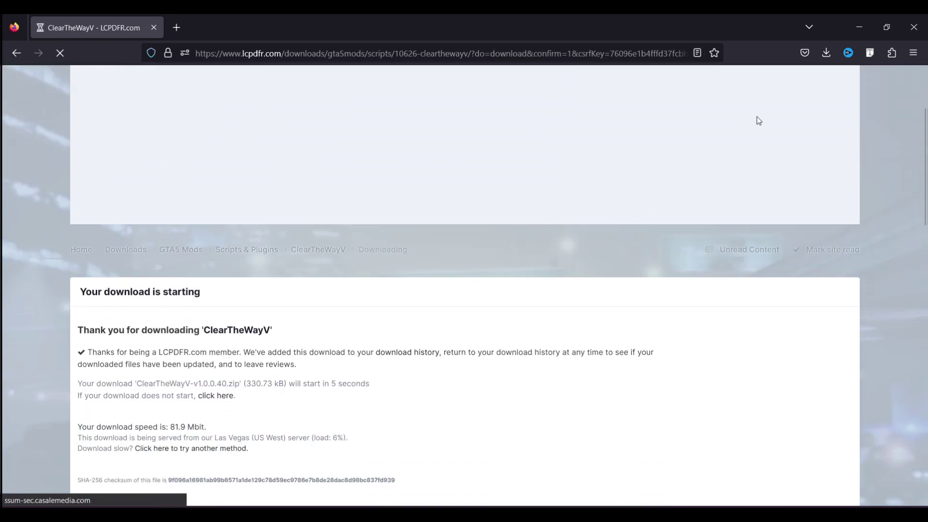
click(856, 27)
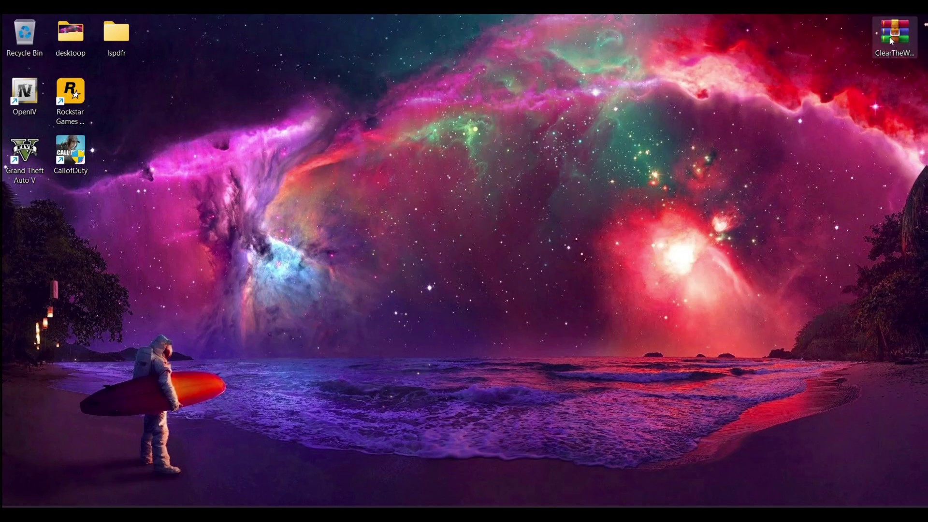
Open the plugins folder inside the Grand Theft Auto V game folder, and open the ClearTheWayV-v1.0.0.40.zip archive from the desktop.
click(894, 36)
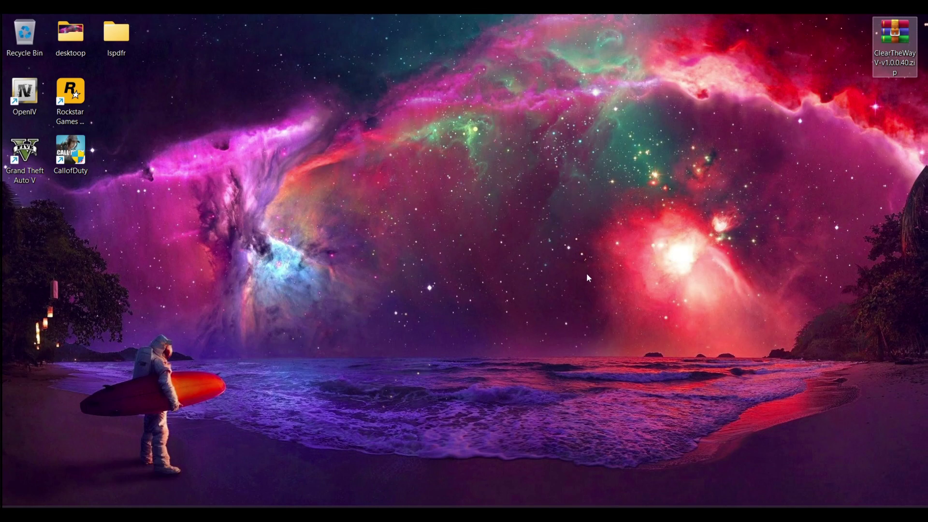
click(390, 514)
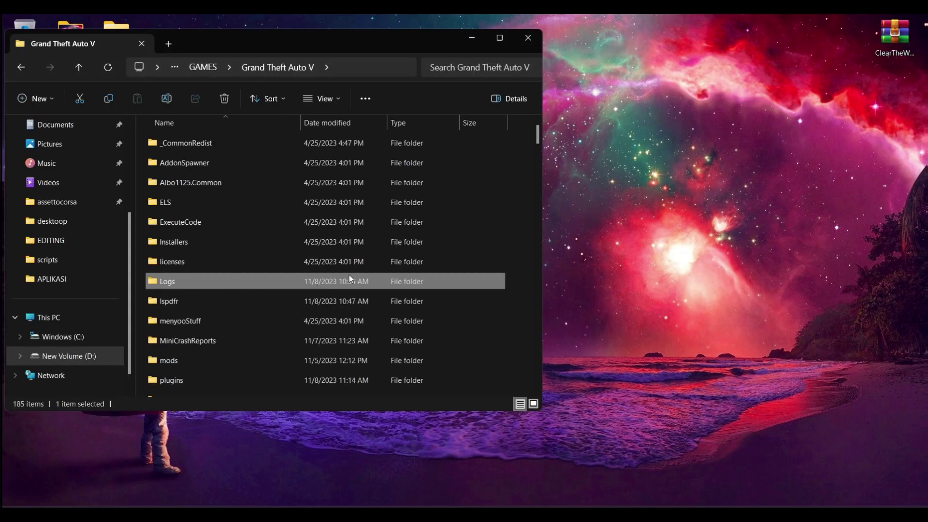
click(218, 384)
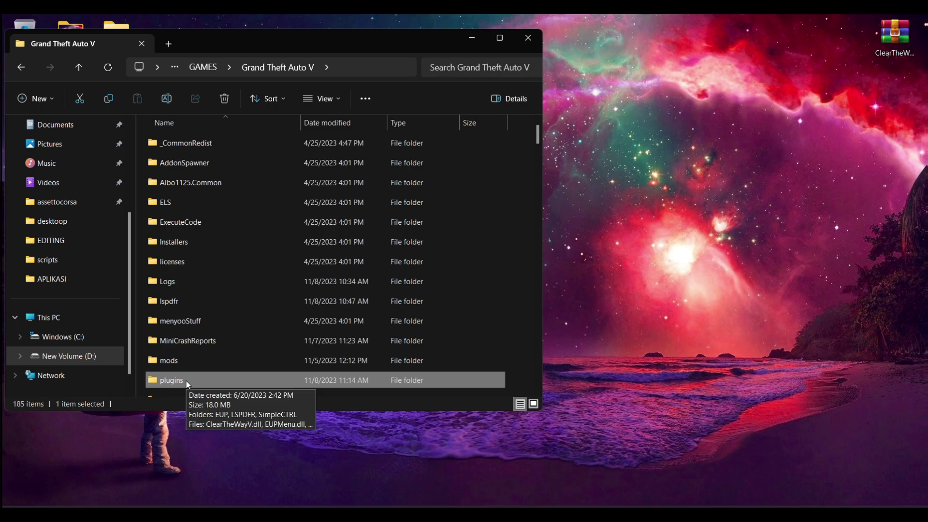
double_click(160, 384)
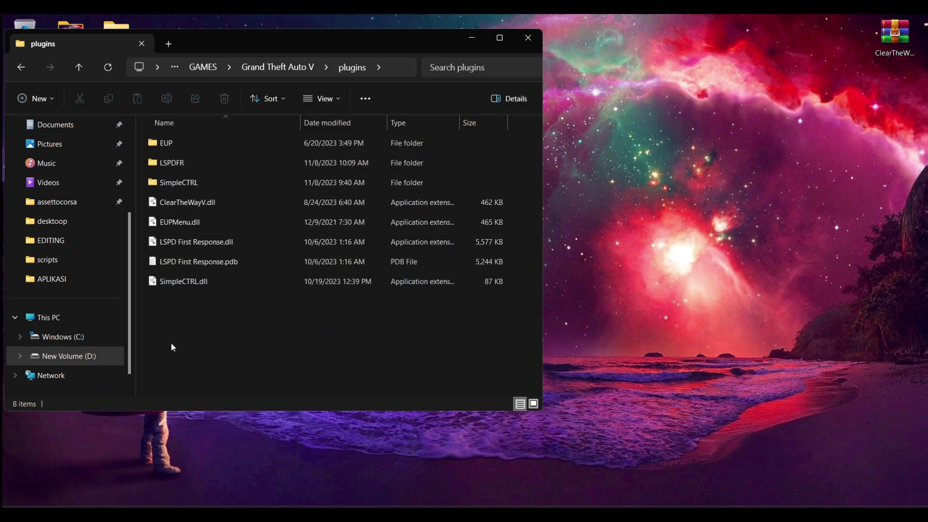
double_click(879, 41)
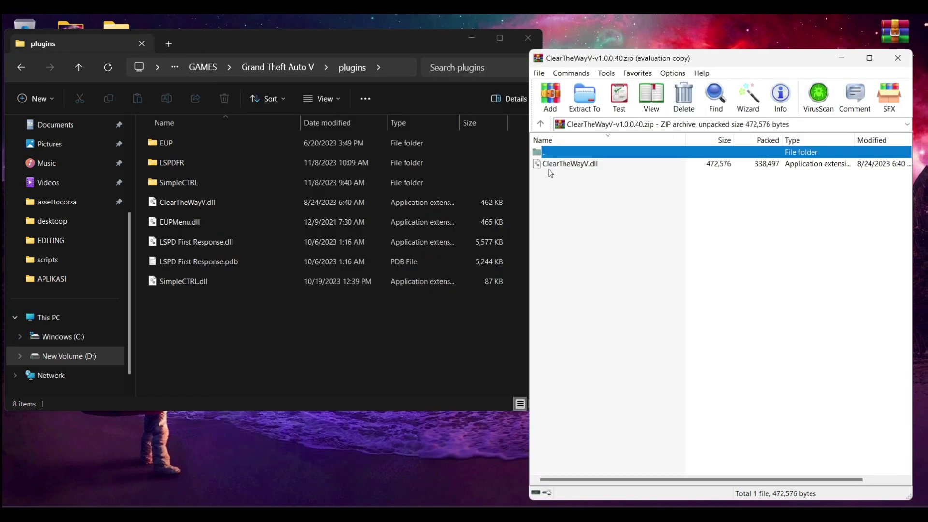
Copy ClearTheWayV.dll from the archive into the plugins folder, replacing the existing file, and close both the archive and folder windows.
drag(536, 166, 367, 326)
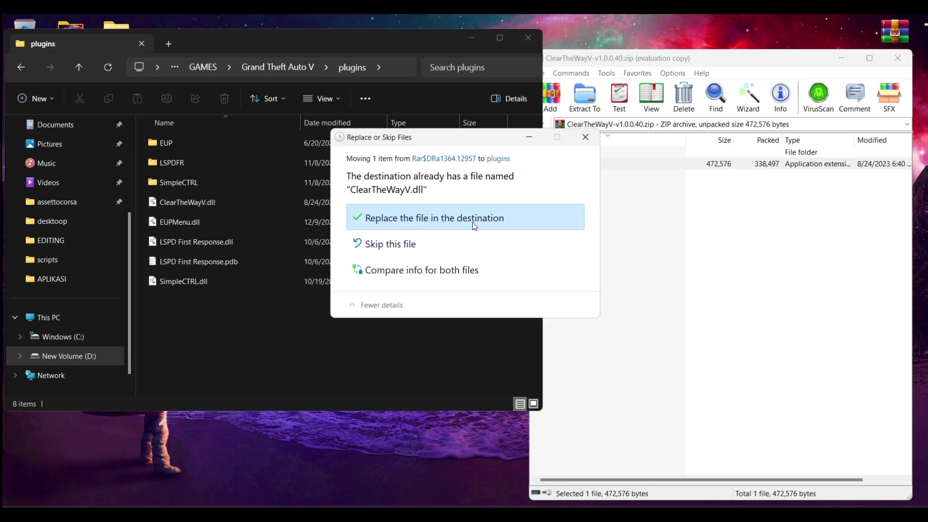
click(405, 219)
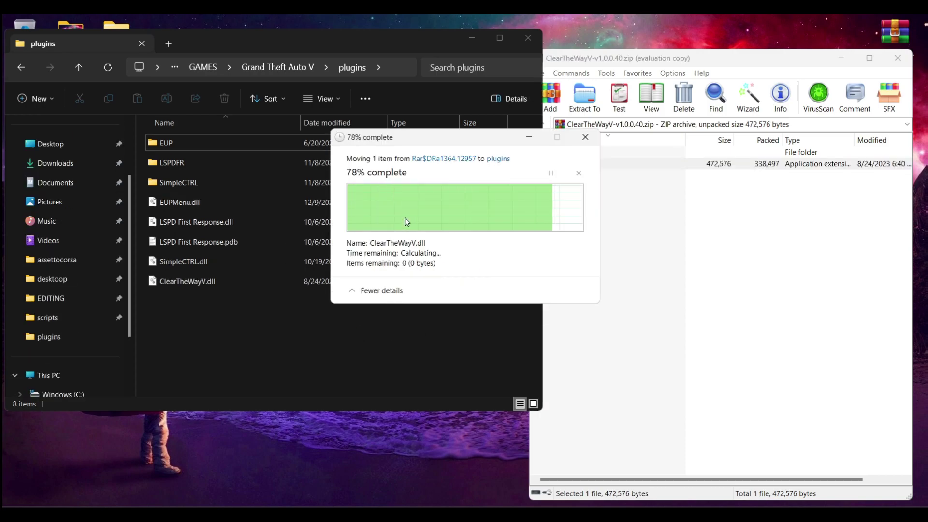
click(595, 266)
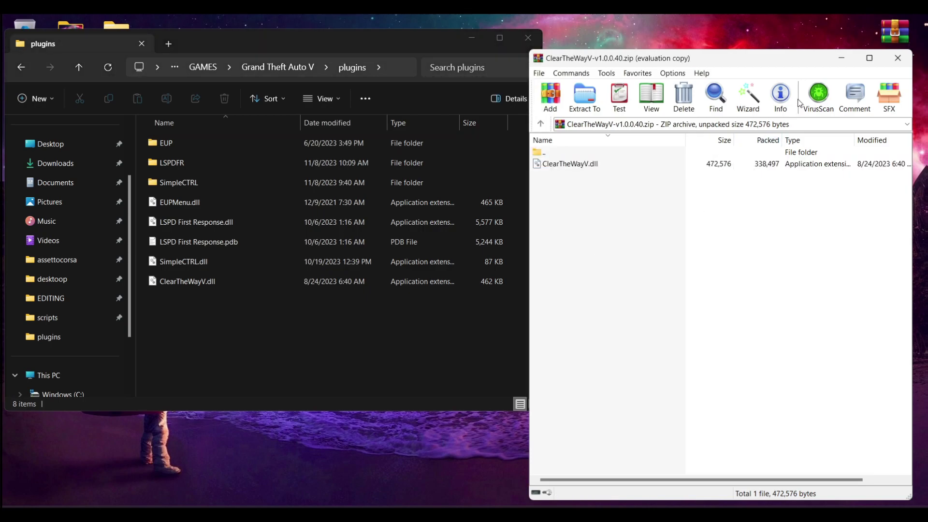
click(898, 58)
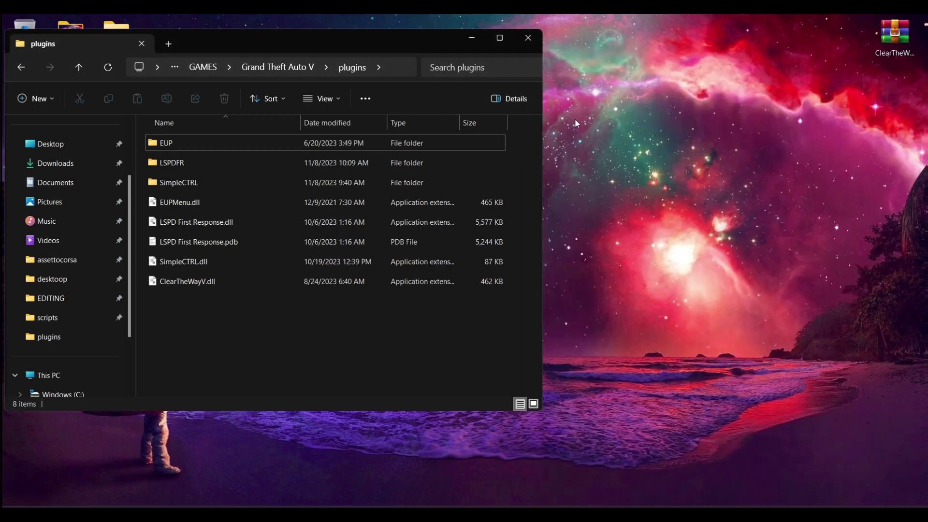
click(528, 37)
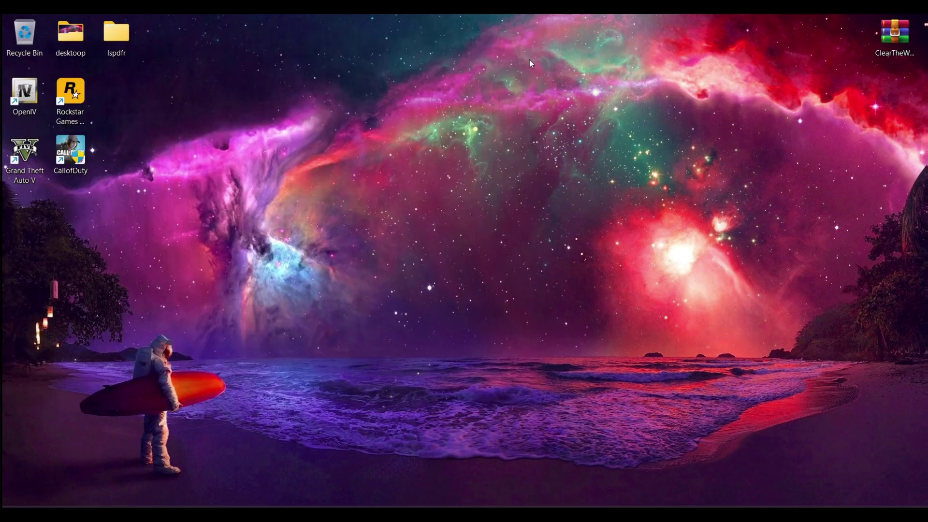